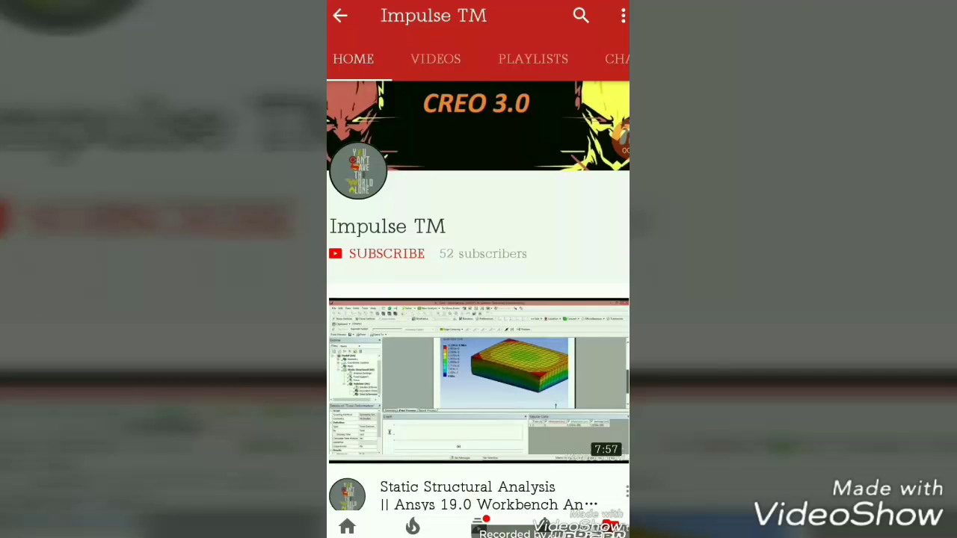
Step: Subscribe to the YouTube channel that publishes the Creo and ANSYS tutorials
scroll(478, 299, down, 3)
click(386, 145)
scroll(478, 299, up, 3)
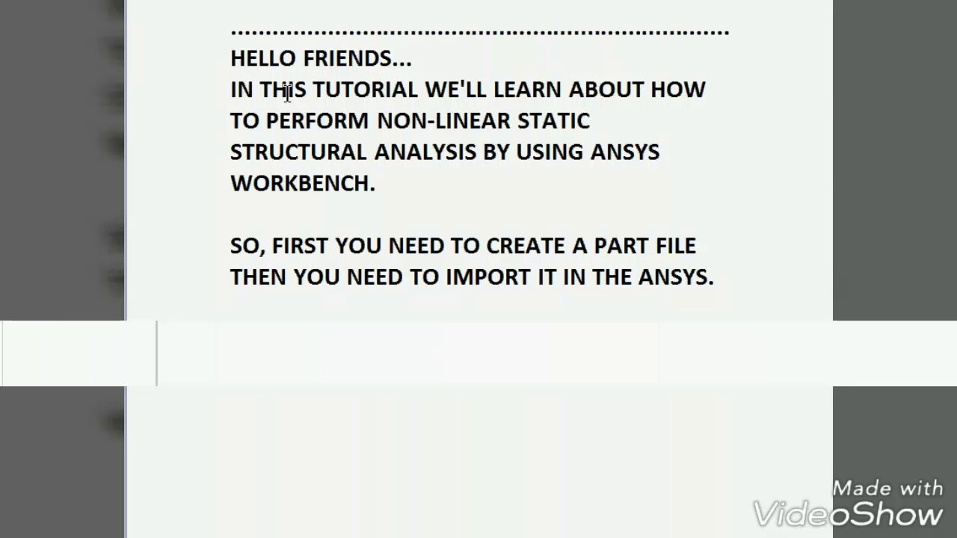
Step: Create a new solid part from the mmns_part_solid template instead of the default template
click(350, 392)
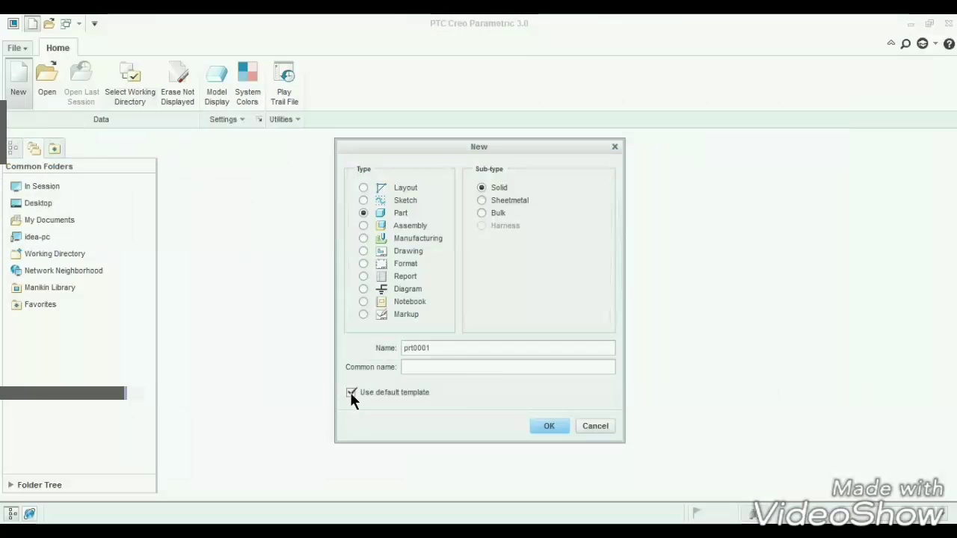
click(554, 431)
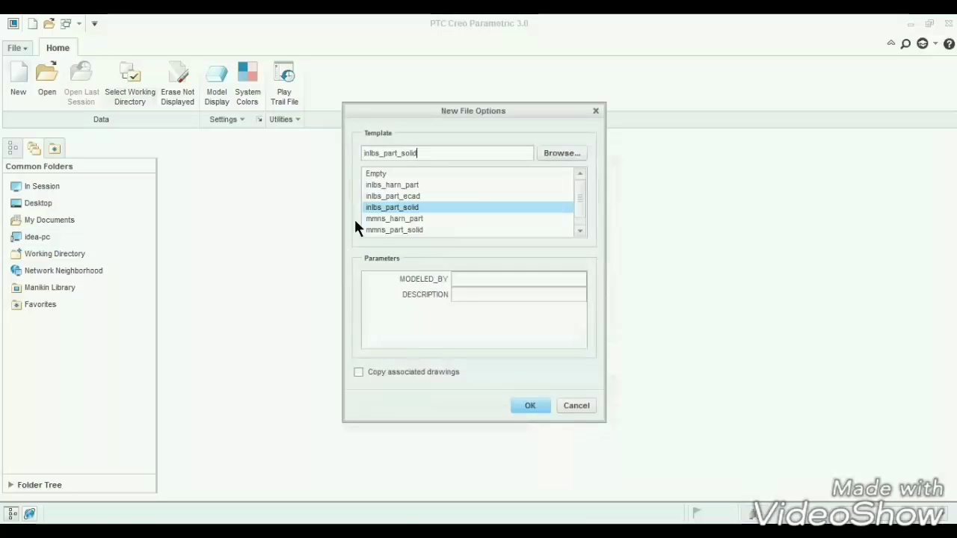
double_click(370, 229)
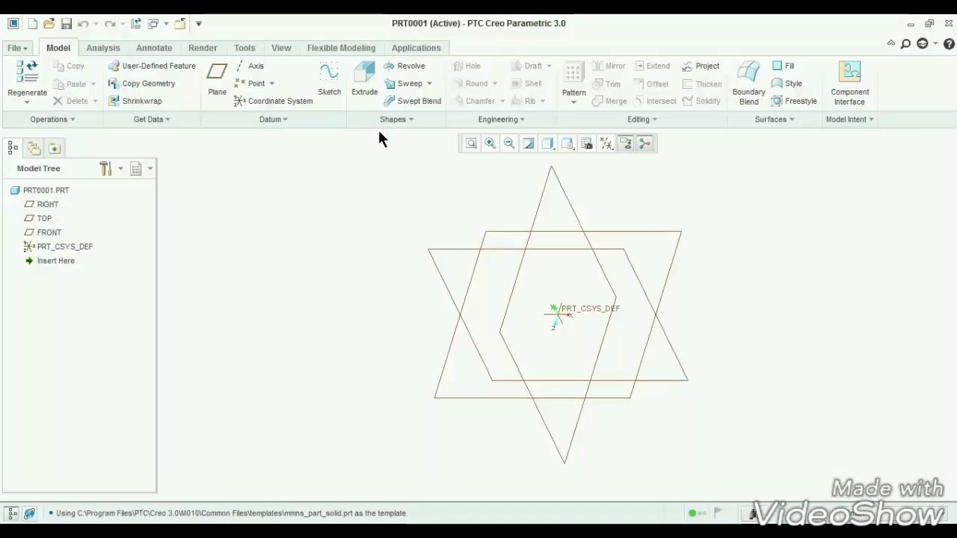
Step: Sketch a 50 × 50 square on the RIGHT plane, anchored at the origin
click(368, 96)
click(529, 243)
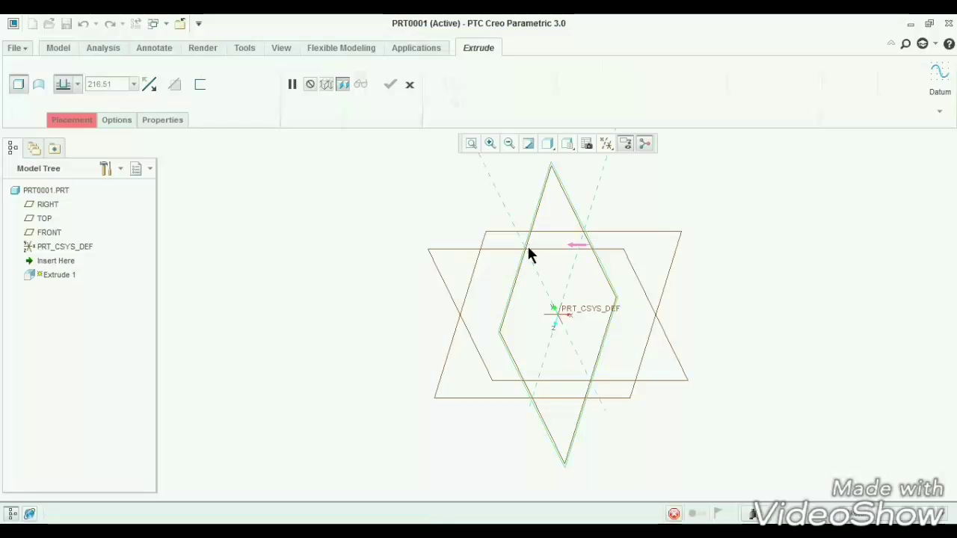
click(606, 145)
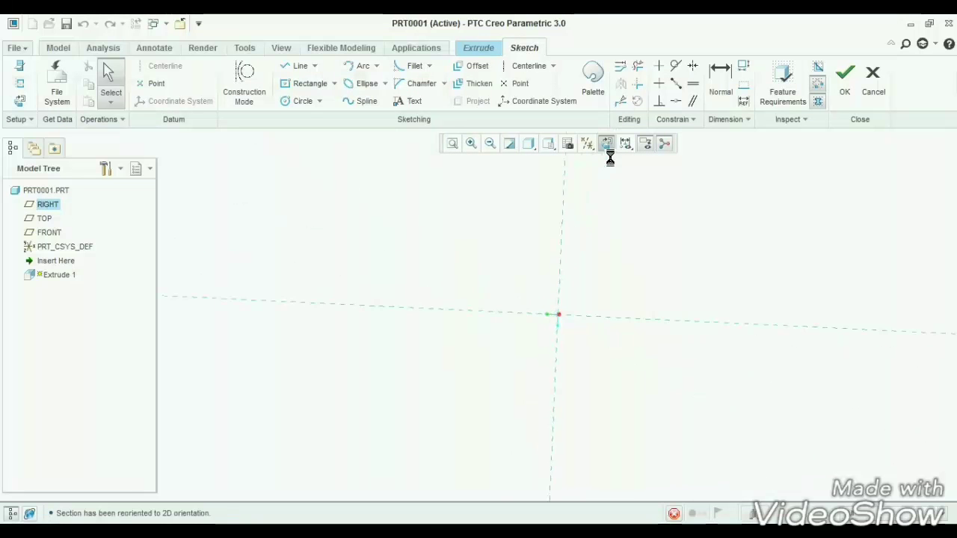
click(318, 85)
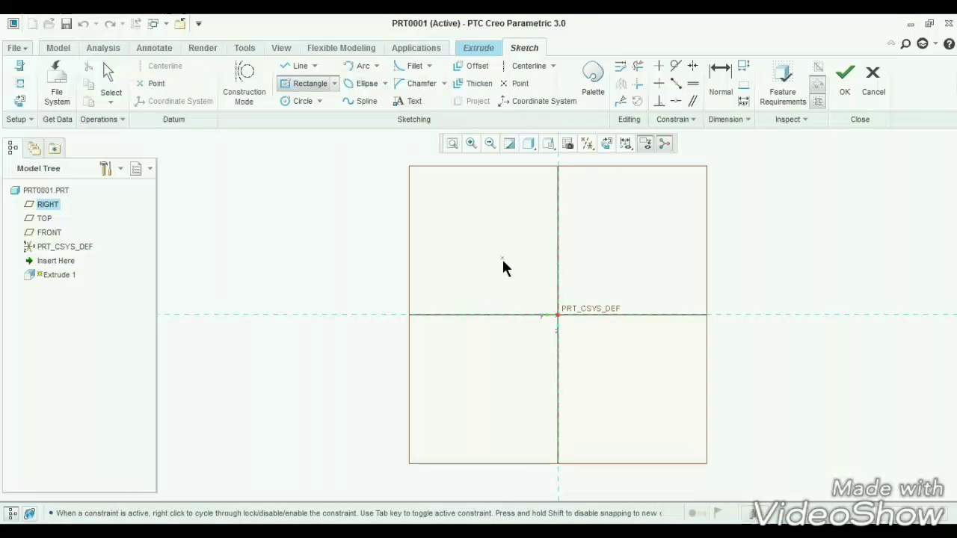
click(557, 316)
click(582, 339)
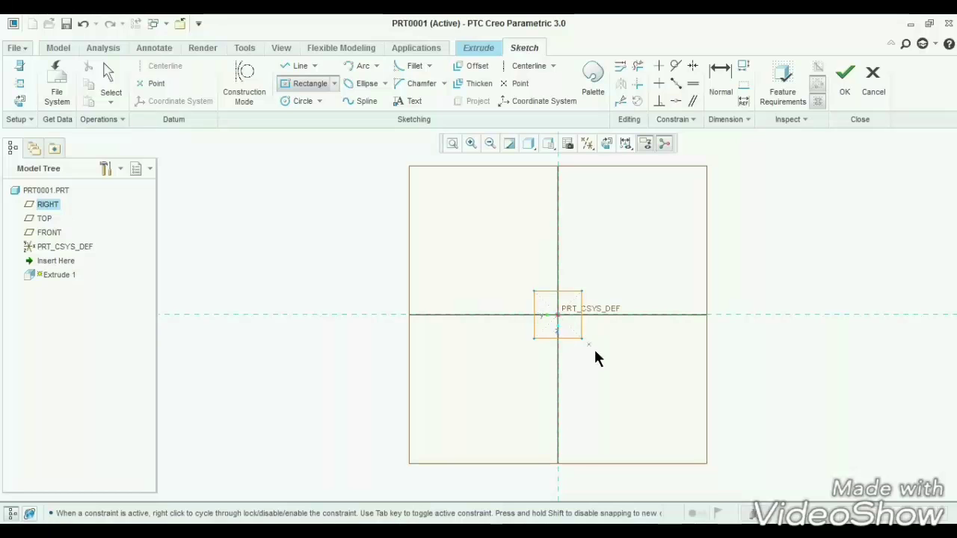
middle_click(603, 356)
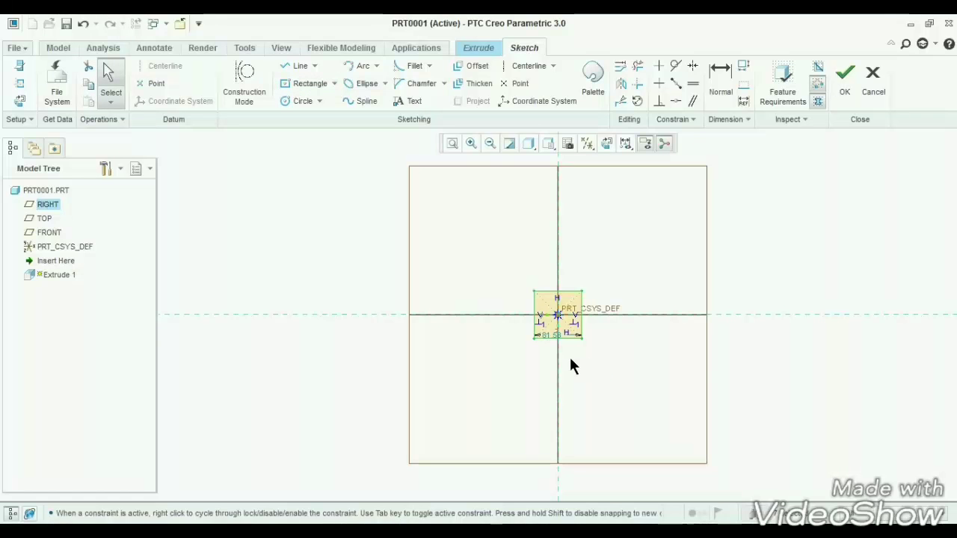
double_click(548, 336)
text(50)
key(Return)
click(845, 82)
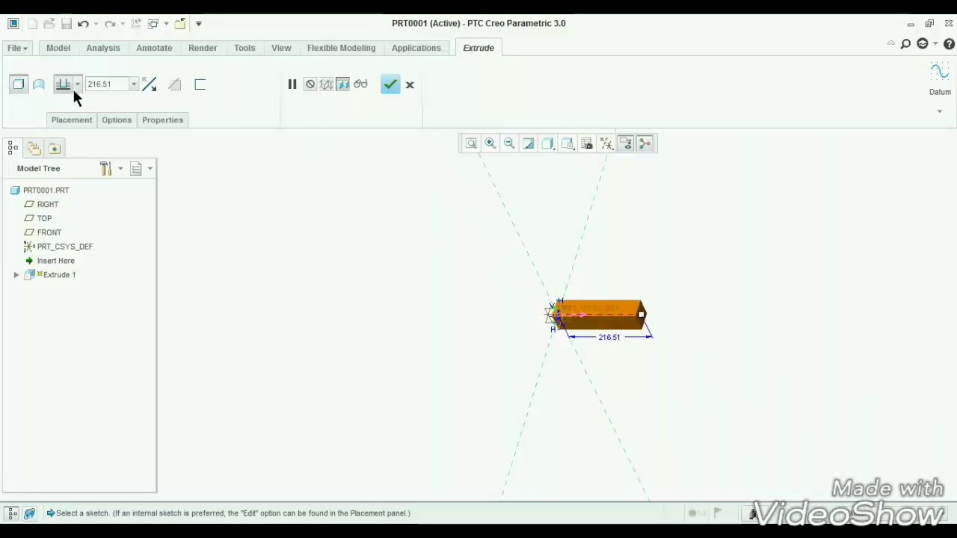
Step: Extrude the square 500 symmetrically about the sketch plane into a solid bar
double_click(105, 92)
text(500)
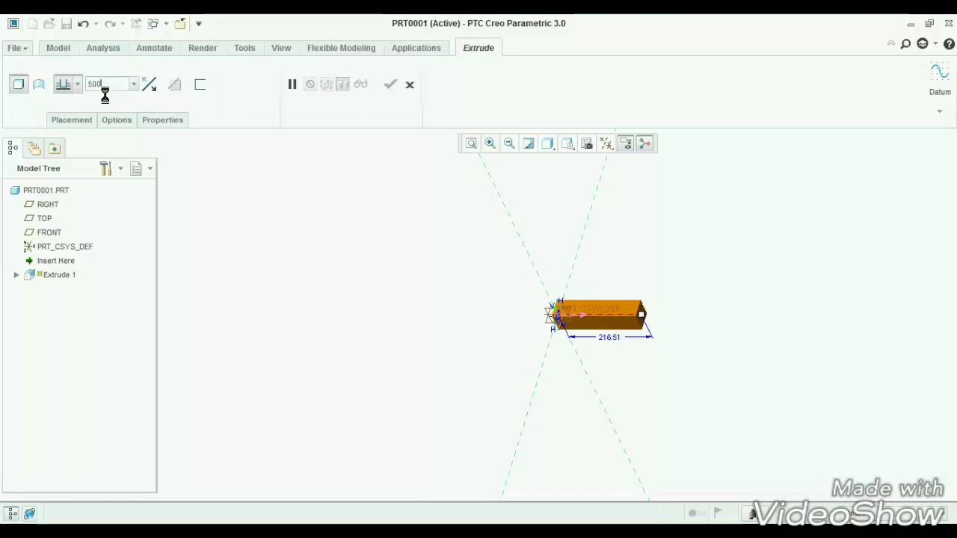
key(Return)
click(77, 85)
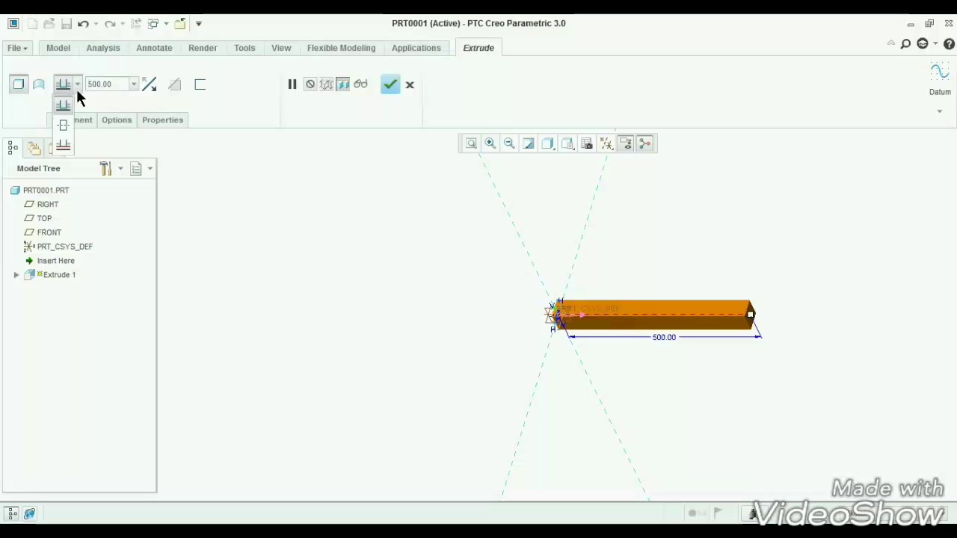
click(72, 123)
click(391, 86)
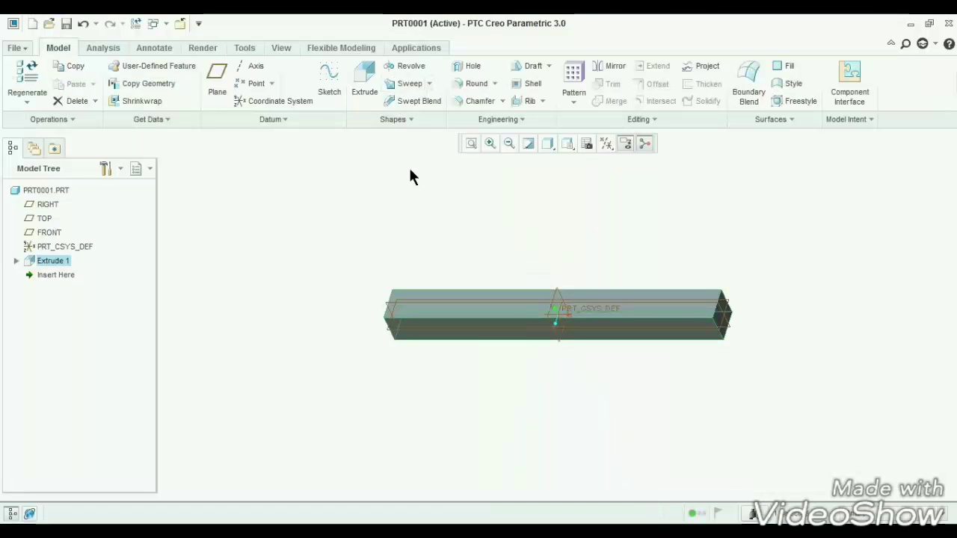
Step: Display the bar shaded with edges and tilt it to an isometric view
click(549, 147)
click(553, 178)
scroll(538, 282, down, 1)
middle_drag(539, 287, 544, 269)
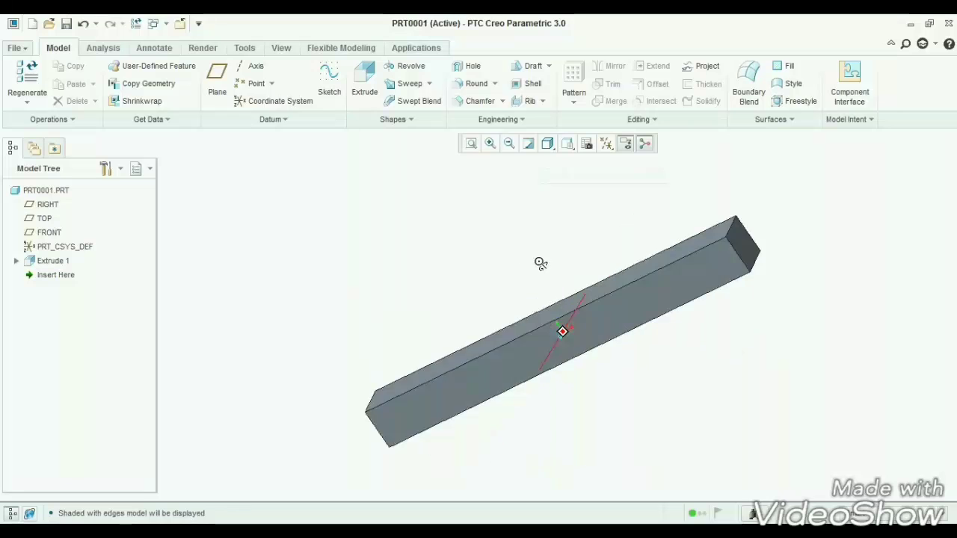
Step: Save a copy of the part as the IGES file prt0001.igs on the Desktop
click(15, 47)
click(42, 148)
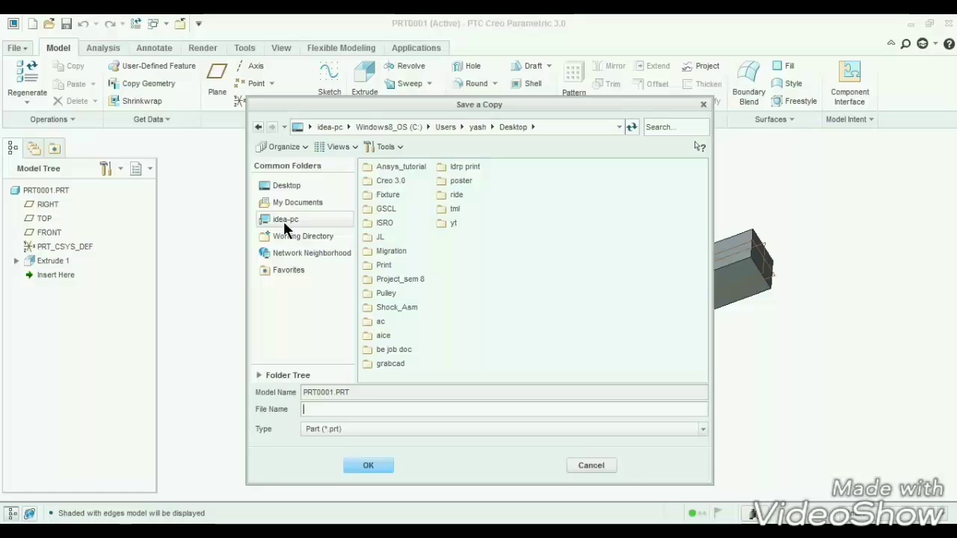
click(354, 427)
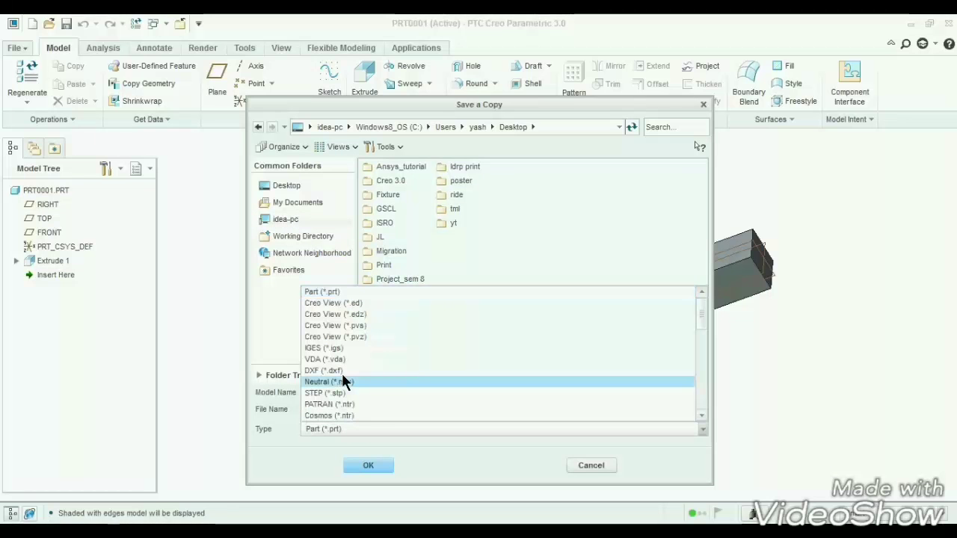
click(338, 349)
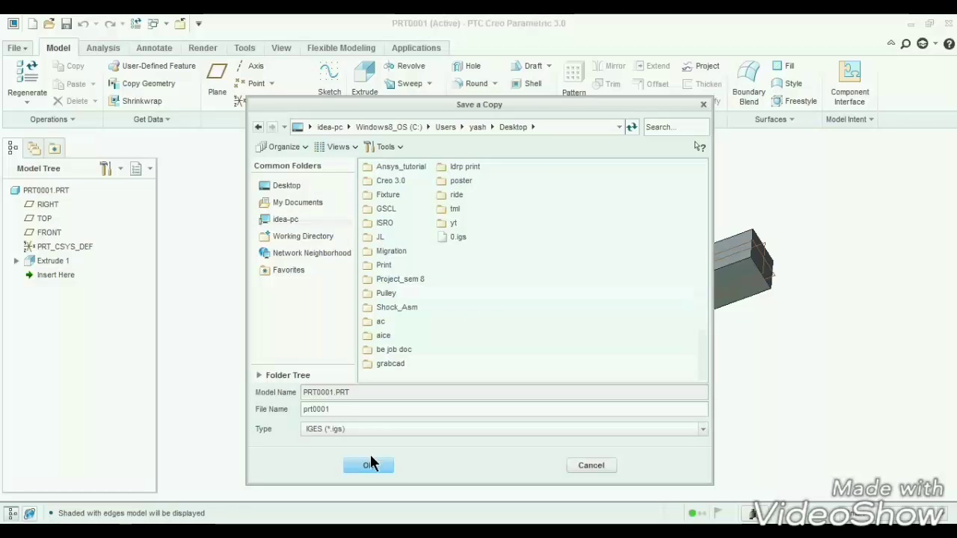
click(369, 466)
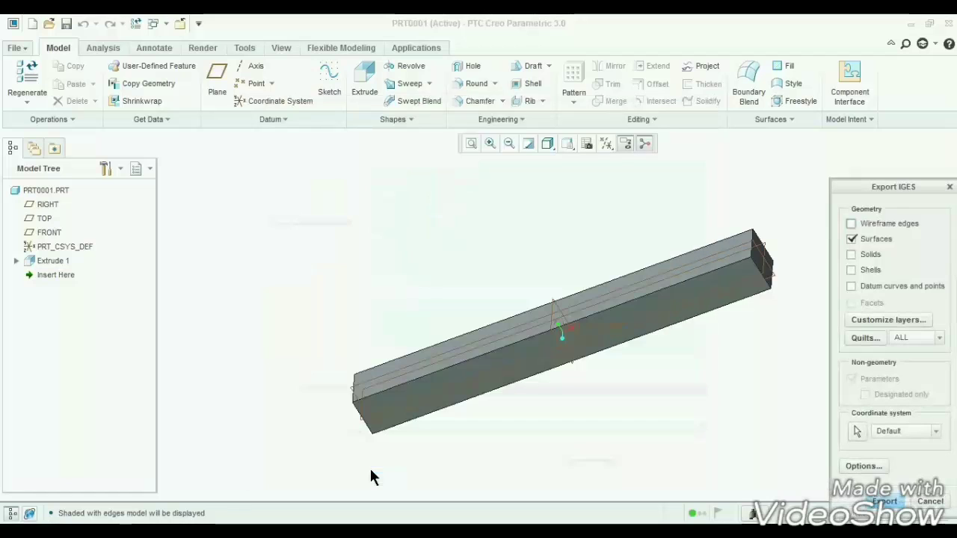
click(882, 502)
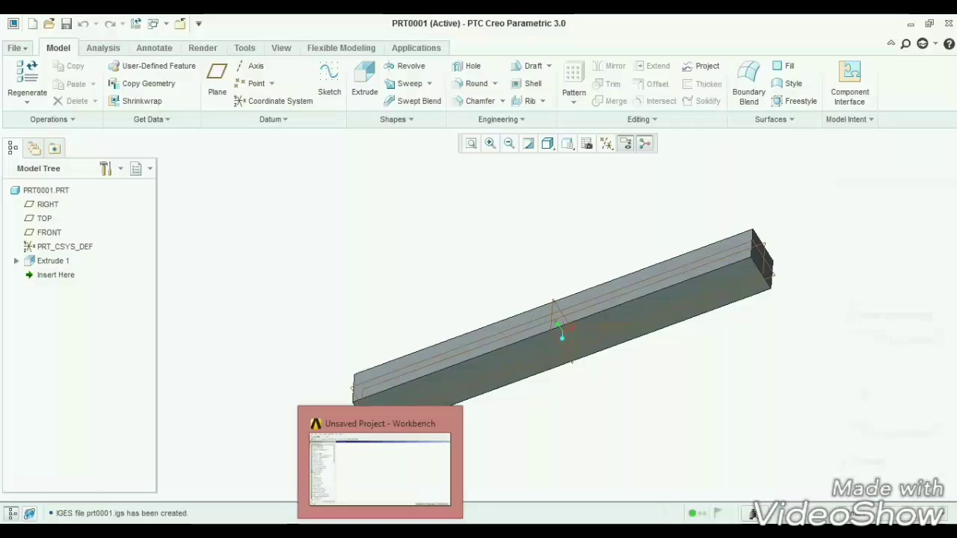
Step: Add a standalone Static Structural system to the project and name it NonLinear
click(380, 470)
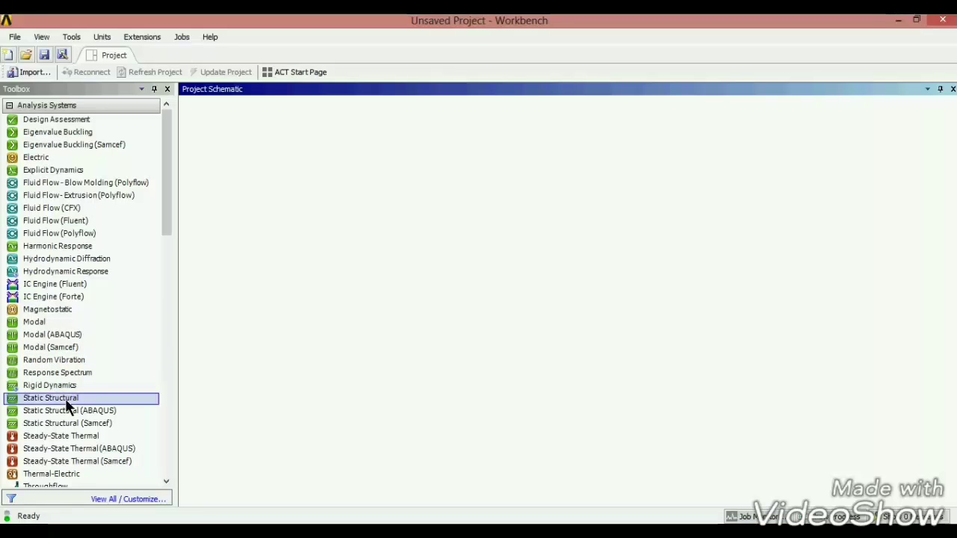
drag(65, 399, 276, 155)
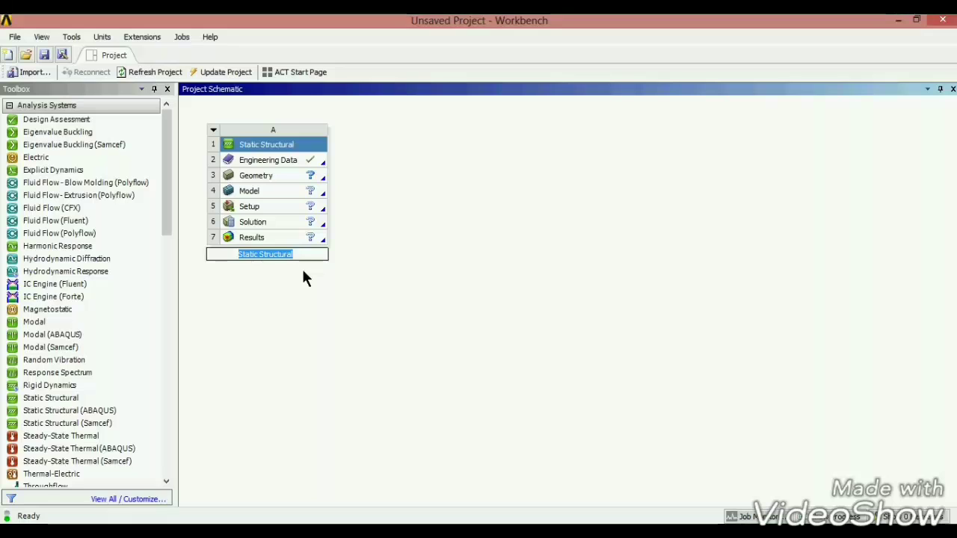
text(NonLinear)
key(Return)
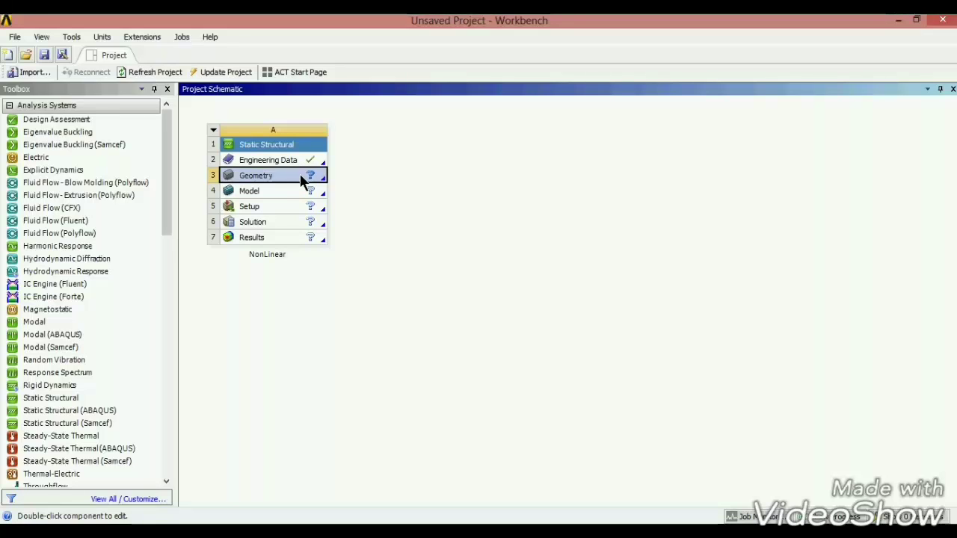
Step: Import prt0001.igs as the system's geometry and open the model in Mechanical
right_click(300, 174)
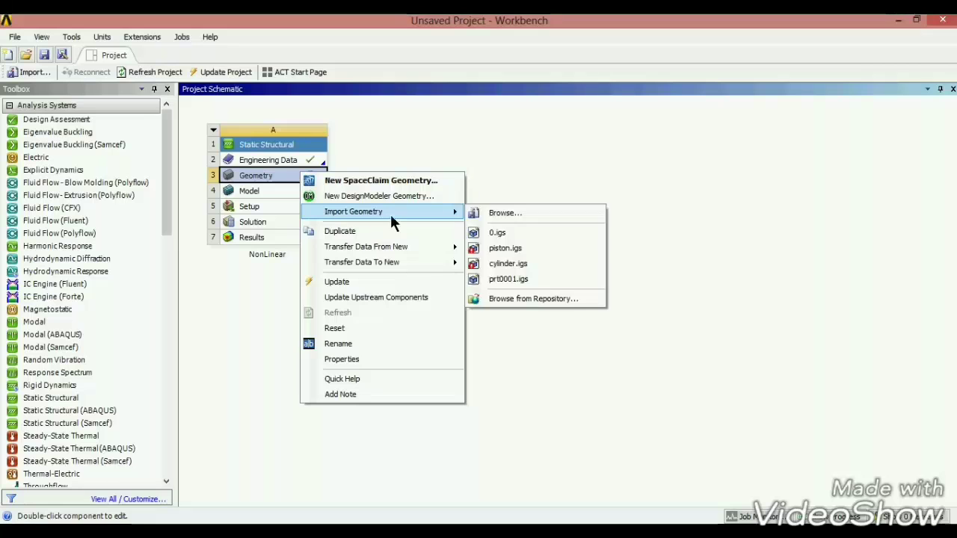
click(487, 210)
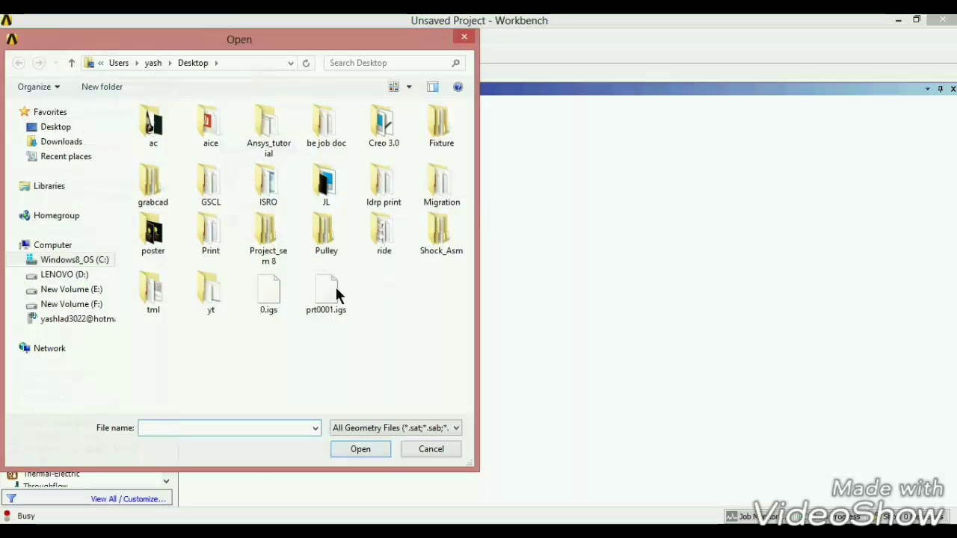
click(328, 291)
click(374, 450)
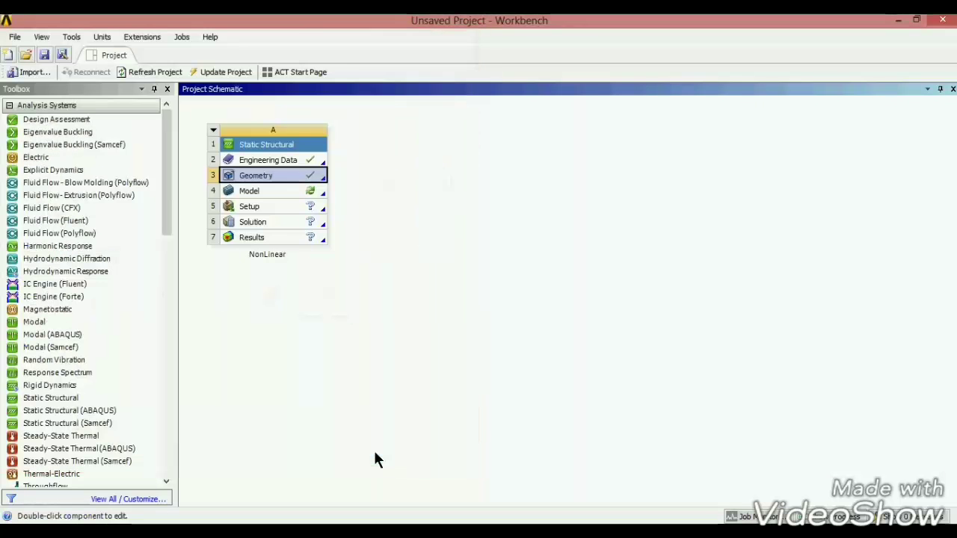
double_click(310, 192)
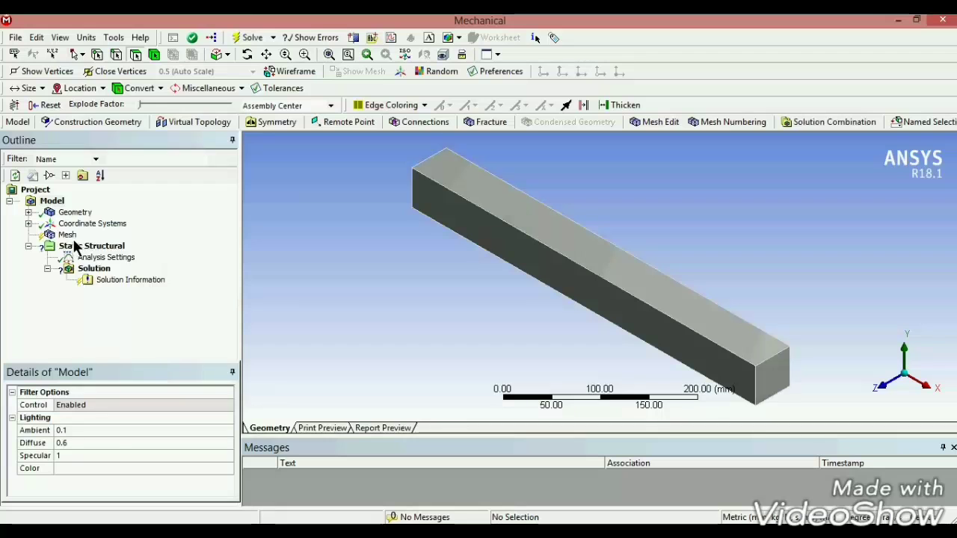
Step: Set the mesh sizing relevance center to Fine
click(67, 234)
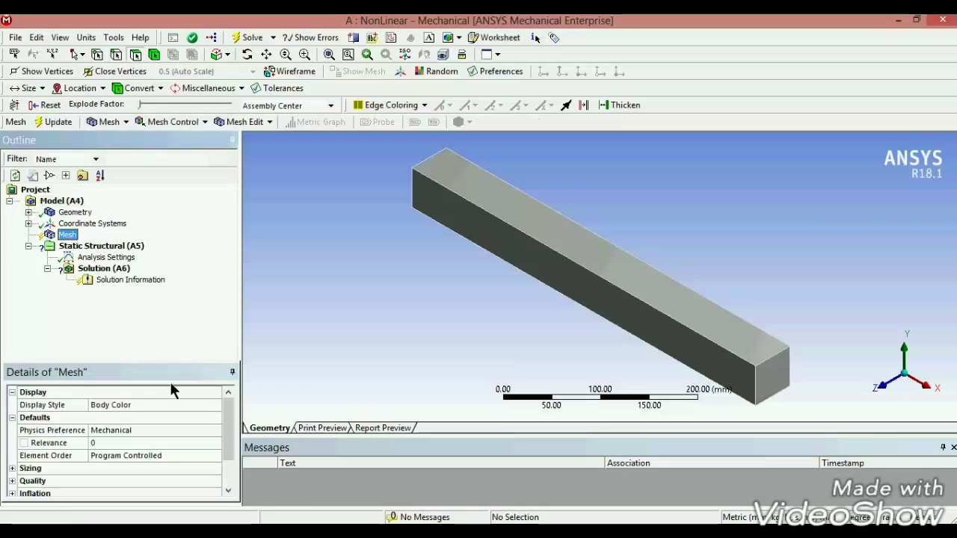
scroll(229, 445, down, 1)
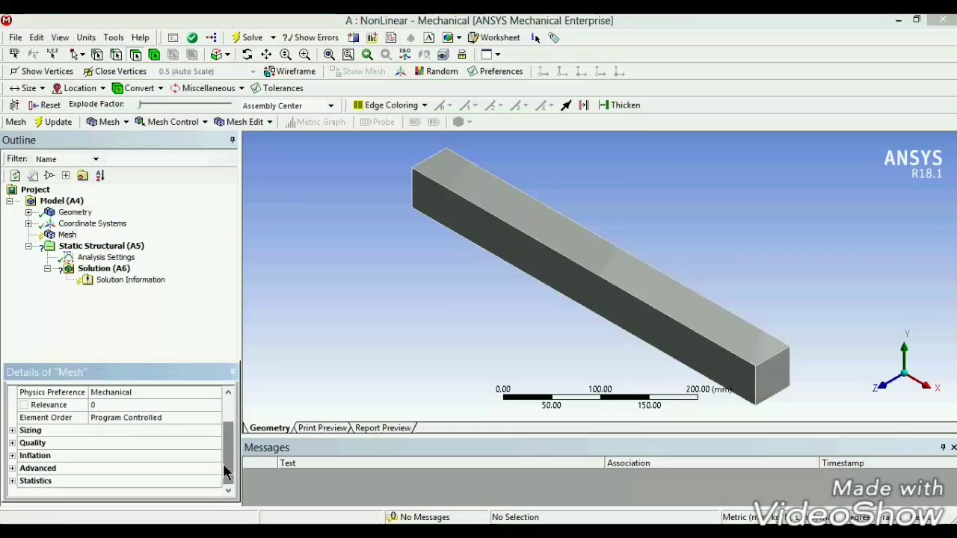
click(11, 434)
click(180, 455)
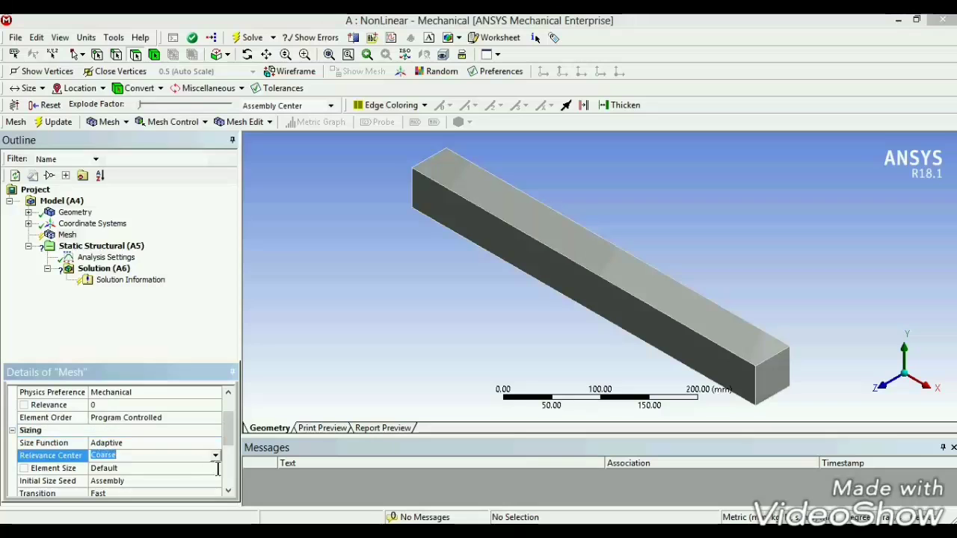
click(214, 456)
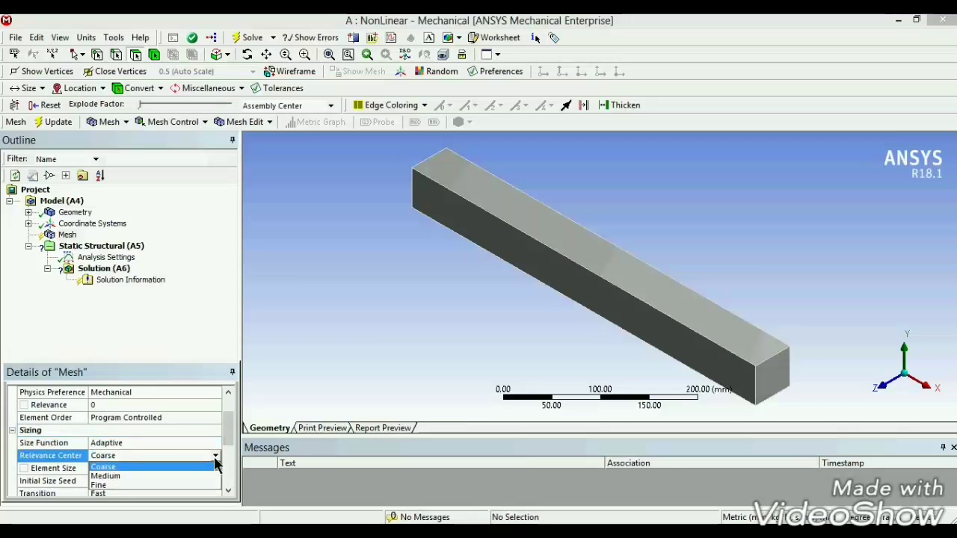
click(187, 485)
drag(227, 425, 228, 486)
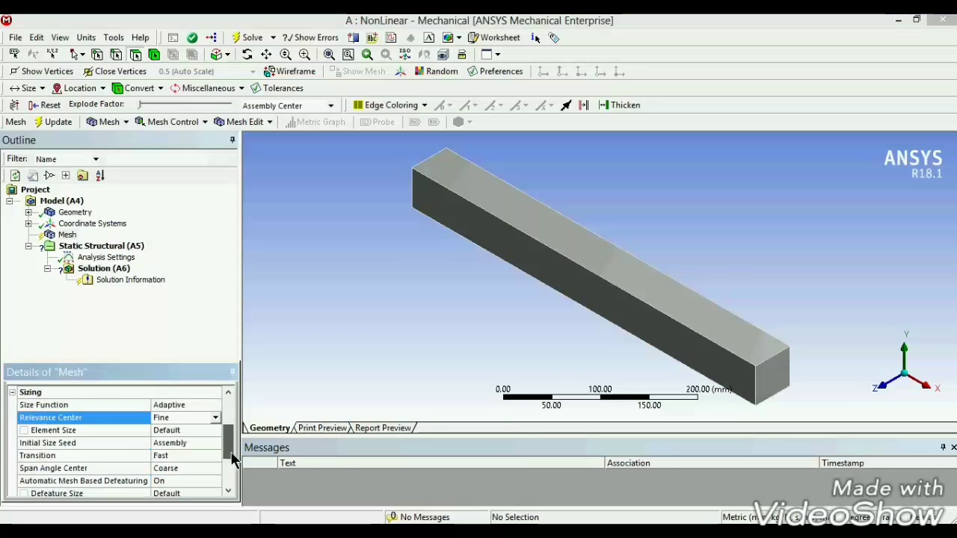
Step: Set mesh smoothing to High and generate the mesh on the bar
click(12, 444)
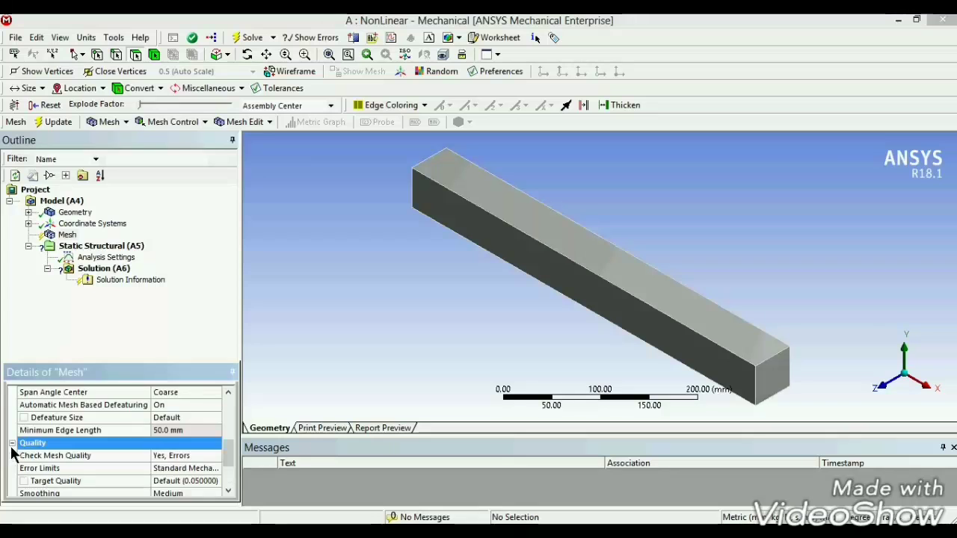
scroll(224, 465, down, 1)
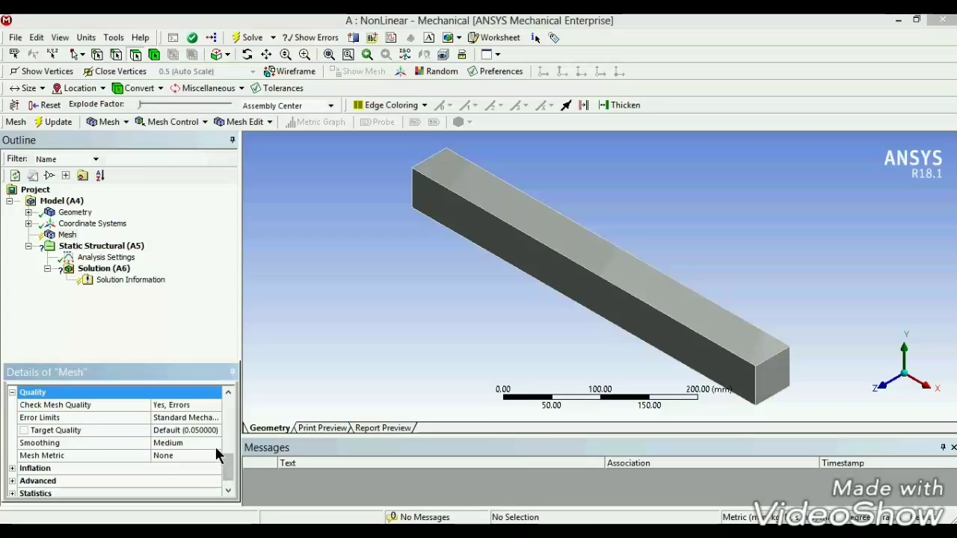
click(215, 445)
click(214, 443)
click(203, 473)
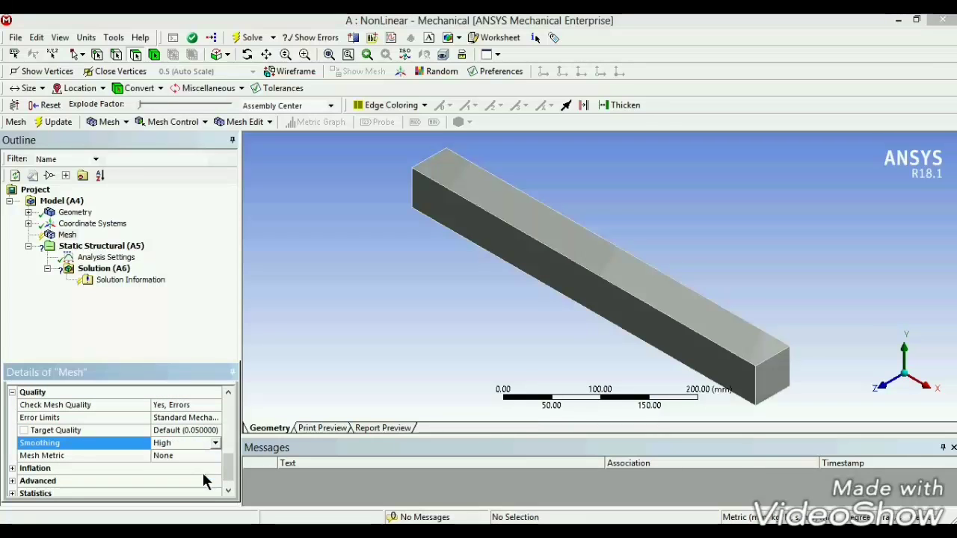
click(67, 234)
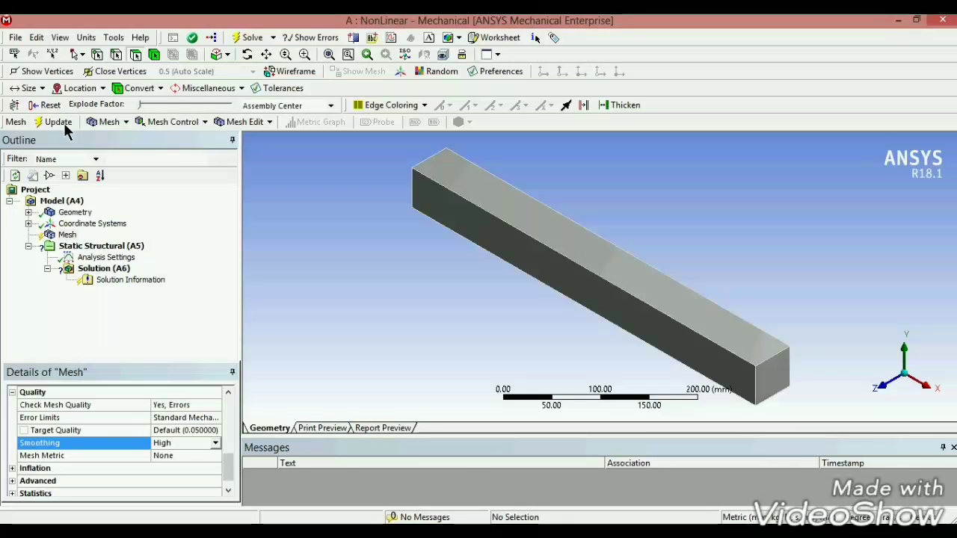
click(64, 126)
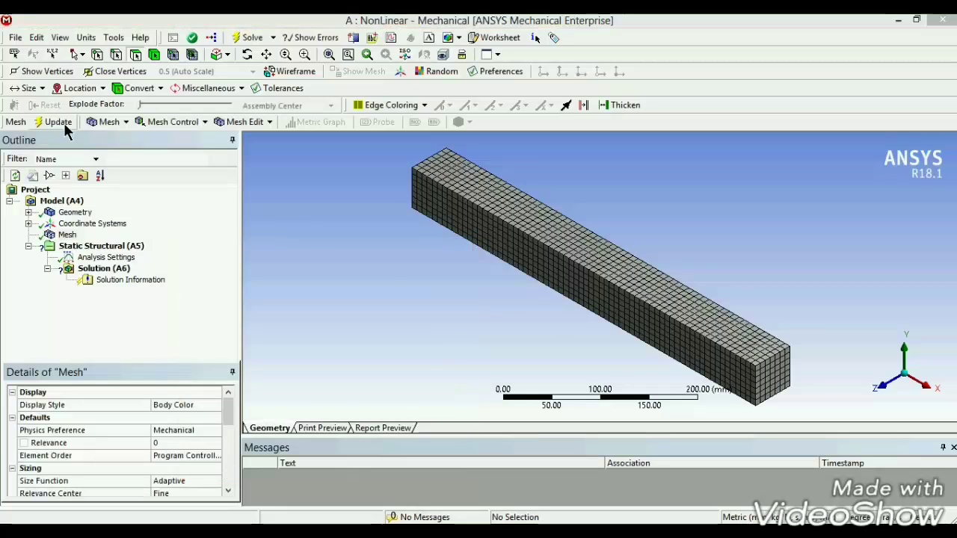
middle_drag(547, 264, 526, 209)
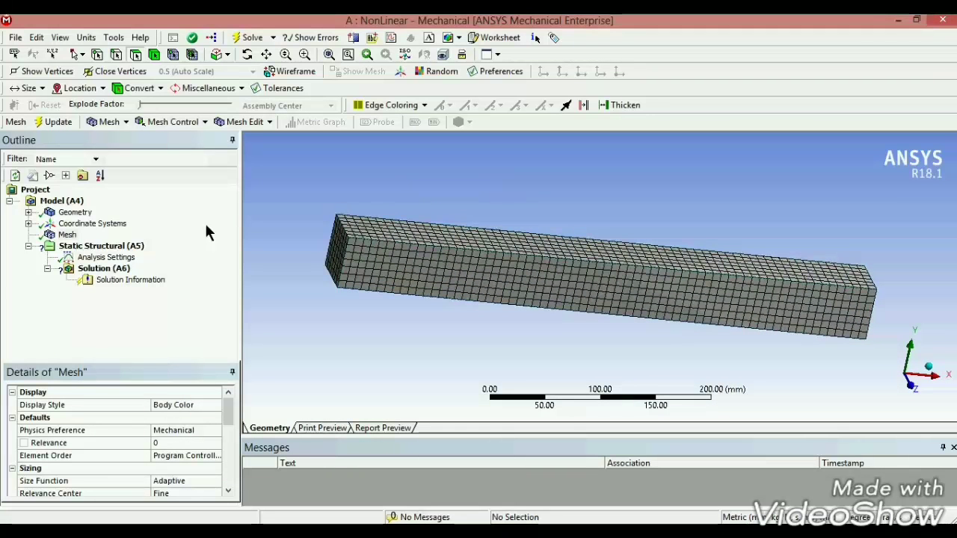
Step: Add a Fixed Support on one end face of the bar
click(119, 247)
right_click(121, 247)
key(Escape)
right_click(124, 248)
mouse_move(194, 255)
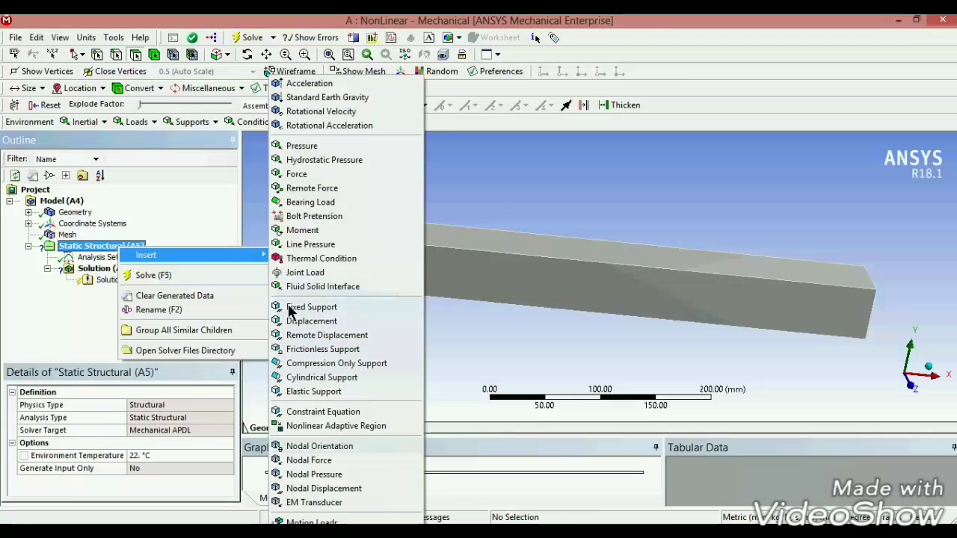
click(290, 307)
middle_drag(340, 257, 392, 294)
click(392, 296)
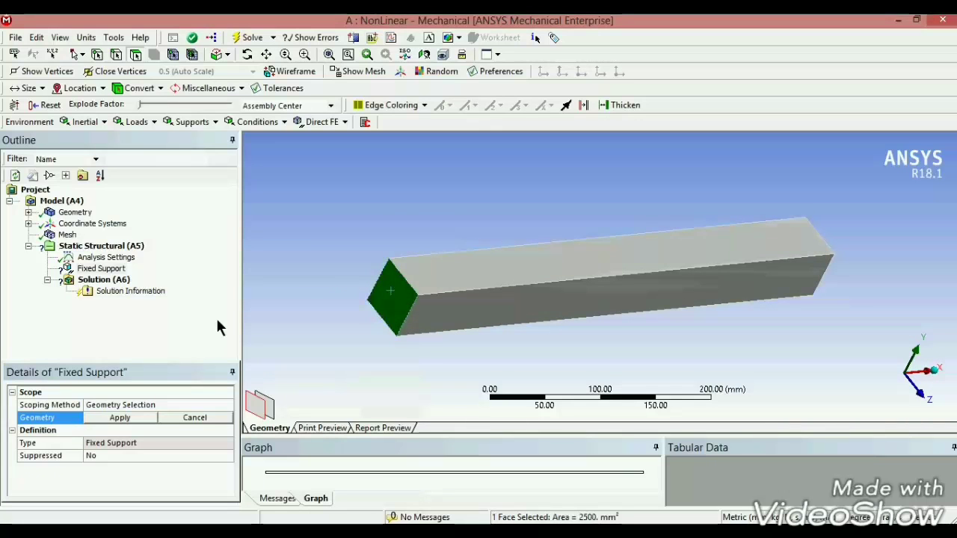
click(136, 416)
middle_drag(425, 363, 316, 342)
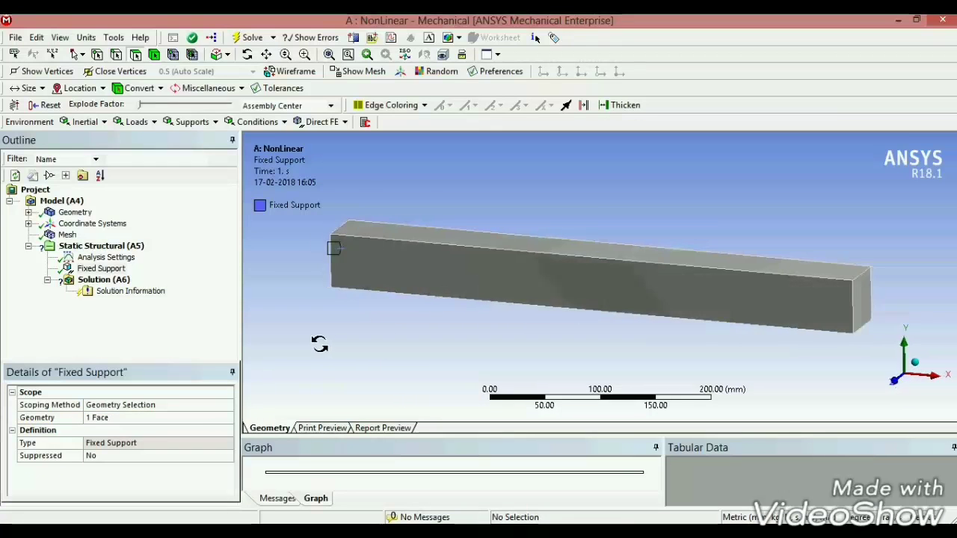
Step: Apply a Force on the far end's top edge, defined by components with Y = -1e+005 N
click(100, 248)
right_click(98, 252)
mouse_move(171, 258)
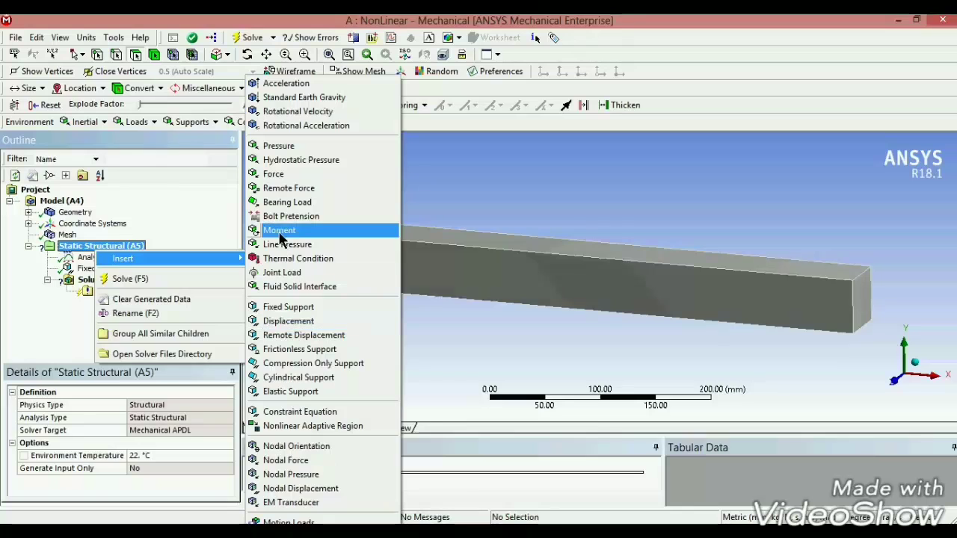
click(275, 173)
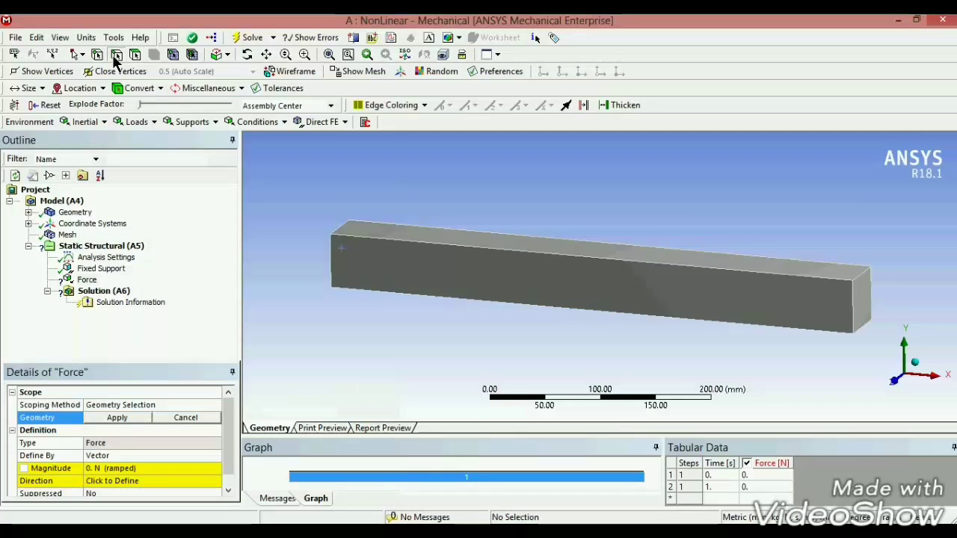
click(869, 275)
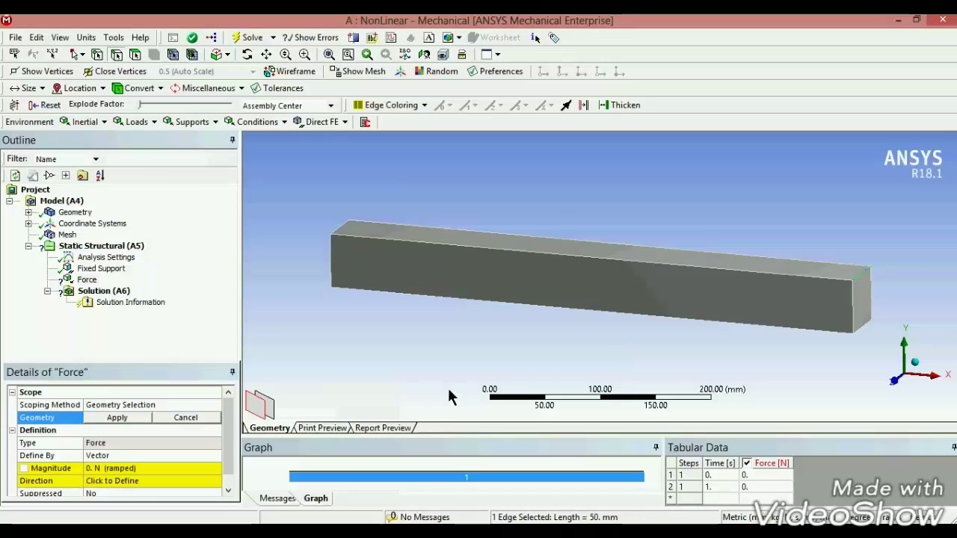
click(132, 417)
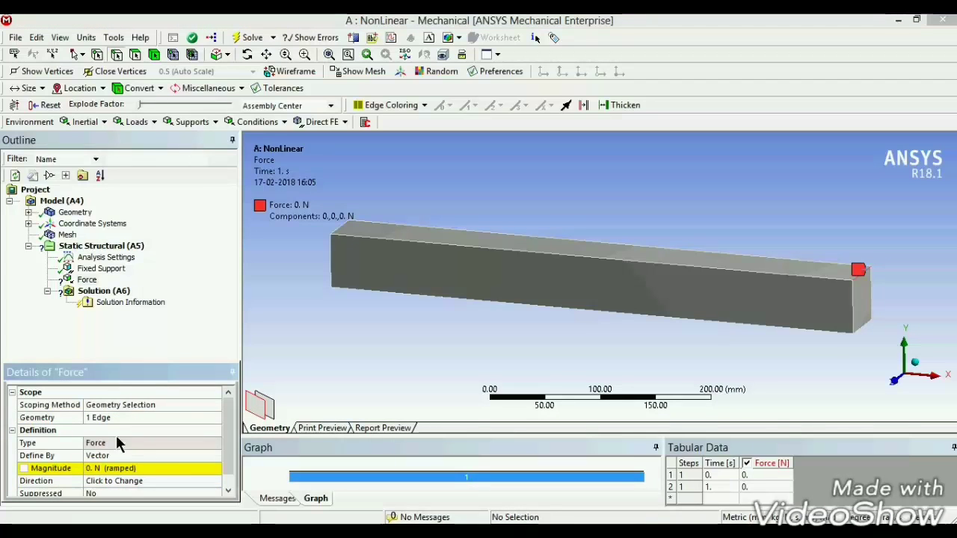
scroll(232, 438, down, 1)
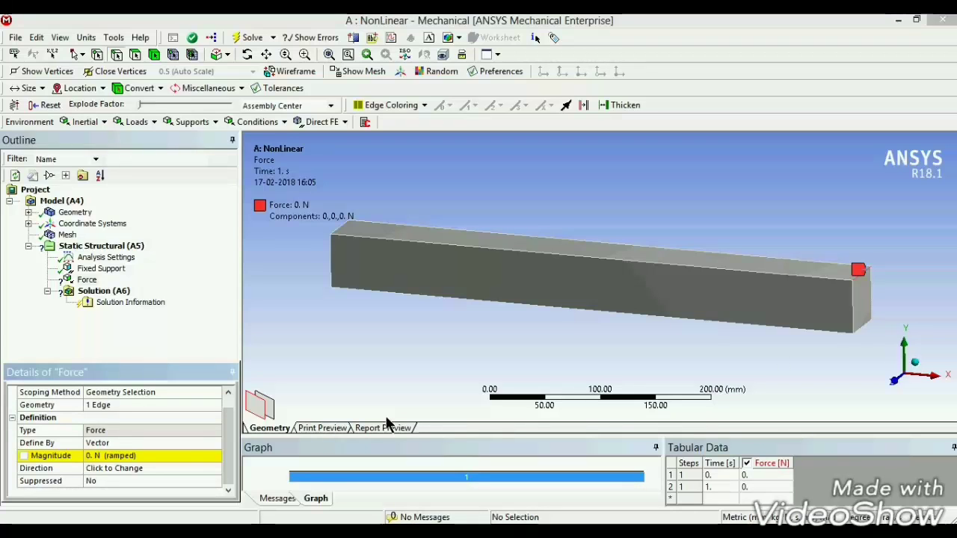
click(191, 444)
click(215, 443)
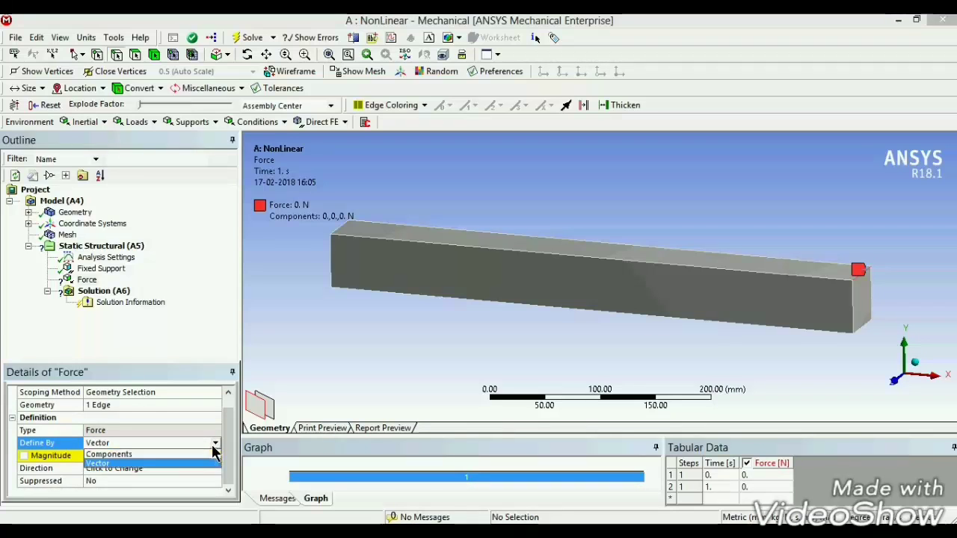
click(205, 457)
scroll(227, 430, down, 1)
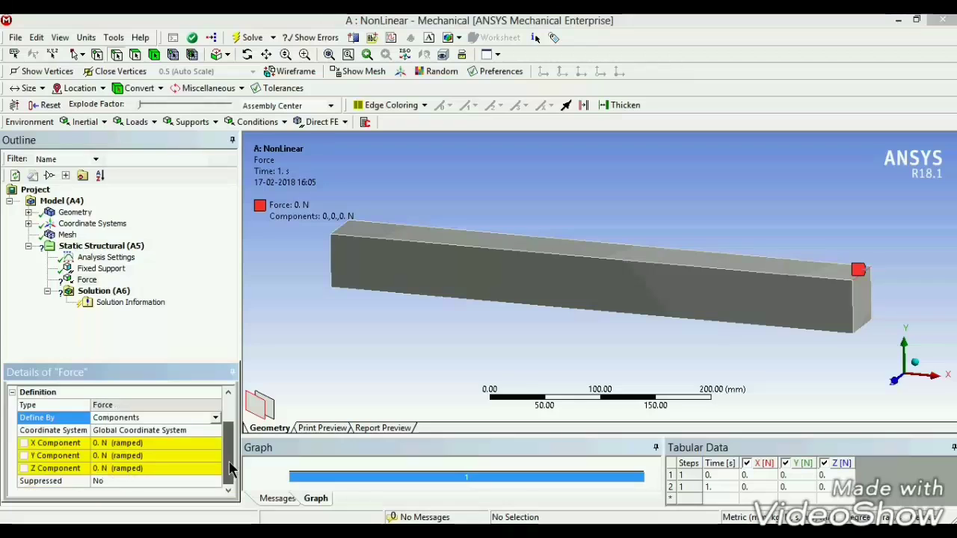
click(110, 457)
text(-)
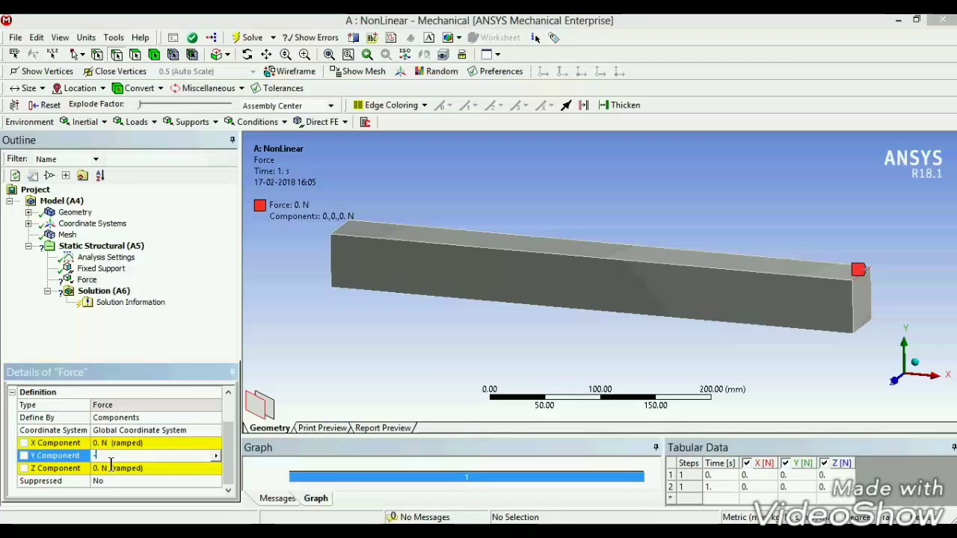
text(1005 N (ramped)
key(Return)
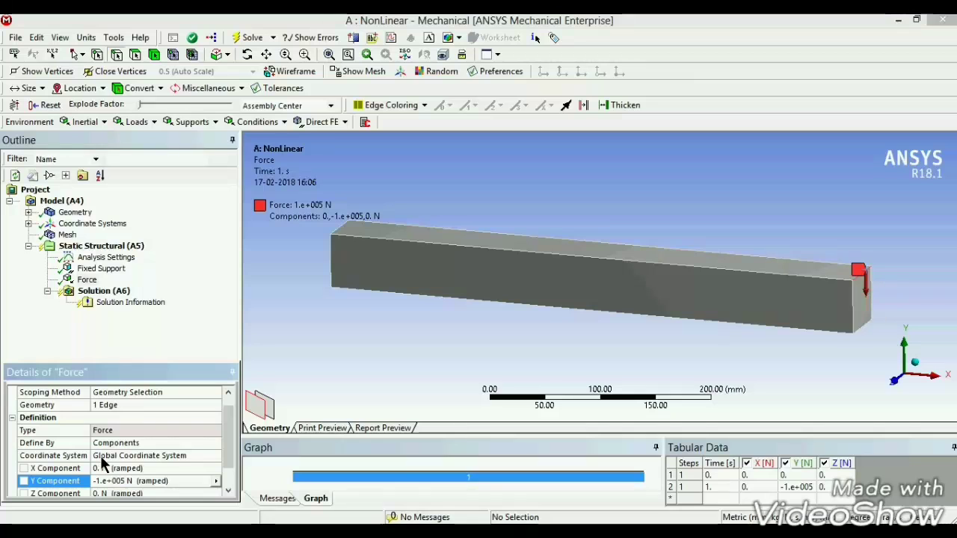
Step: Insert a Moment load on the bar's far end face
click(103, 248)
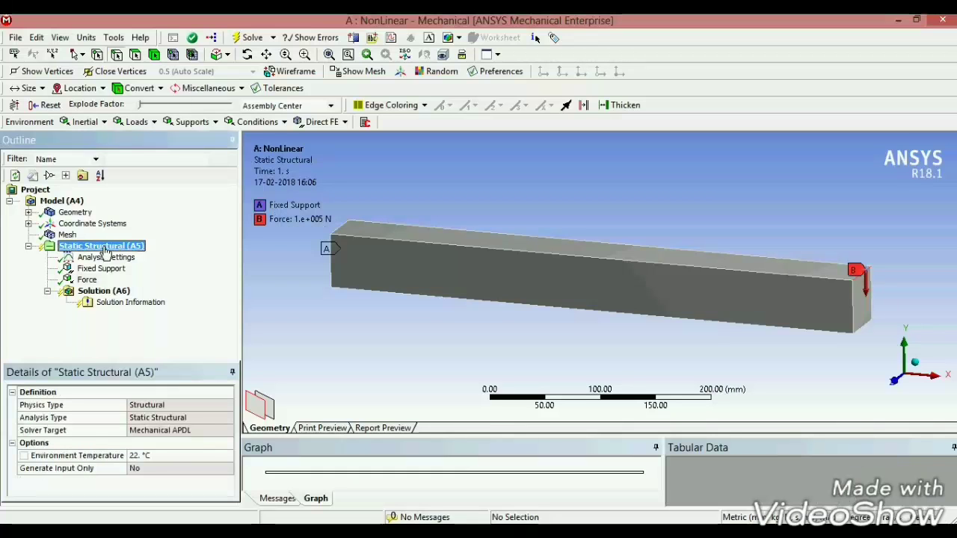
right_click(103, 248)
mouse_move(149, 255)
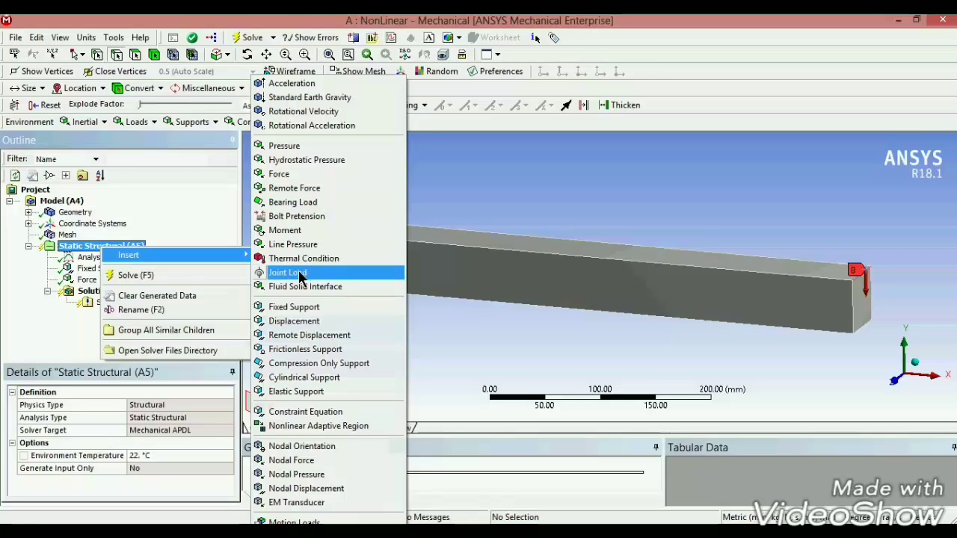
click(298, 231)
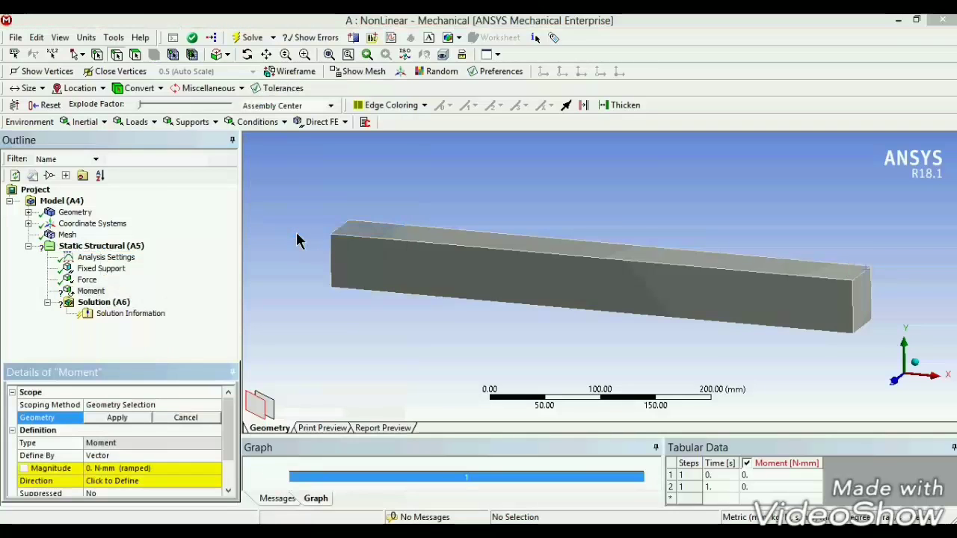
mouse_move(434, 203)
middle_down()
mouse_move(621, 349)
mouse_move(706, 314)
middle_up()
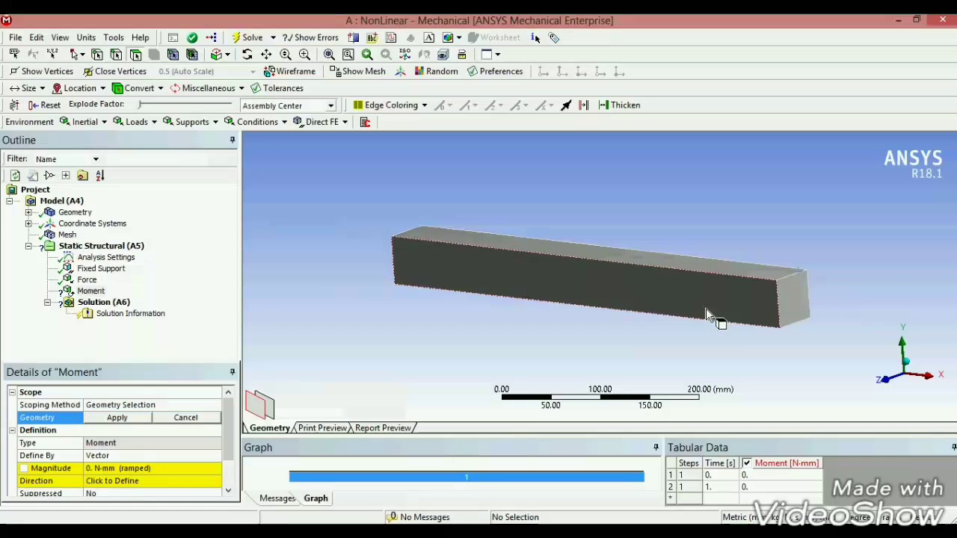
click(785, 301)
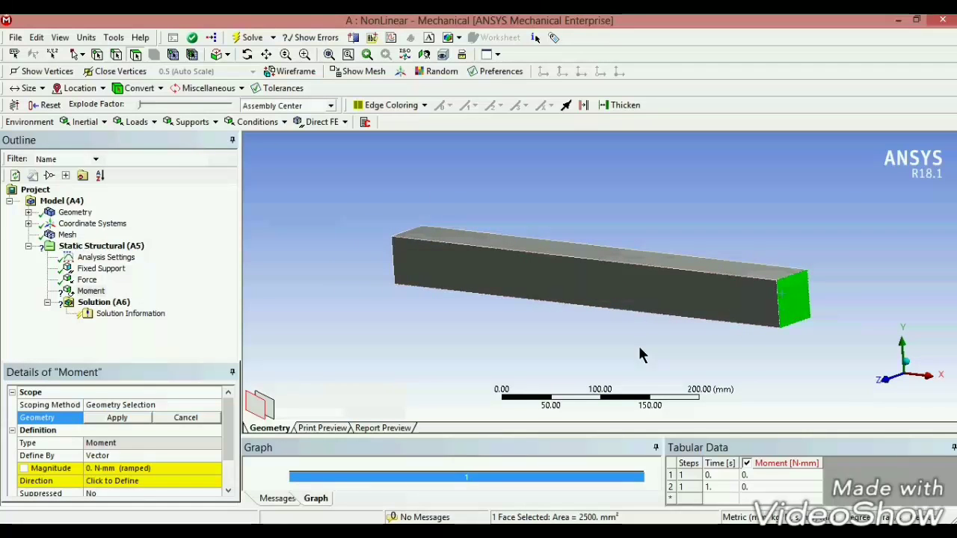
click(120, 418)
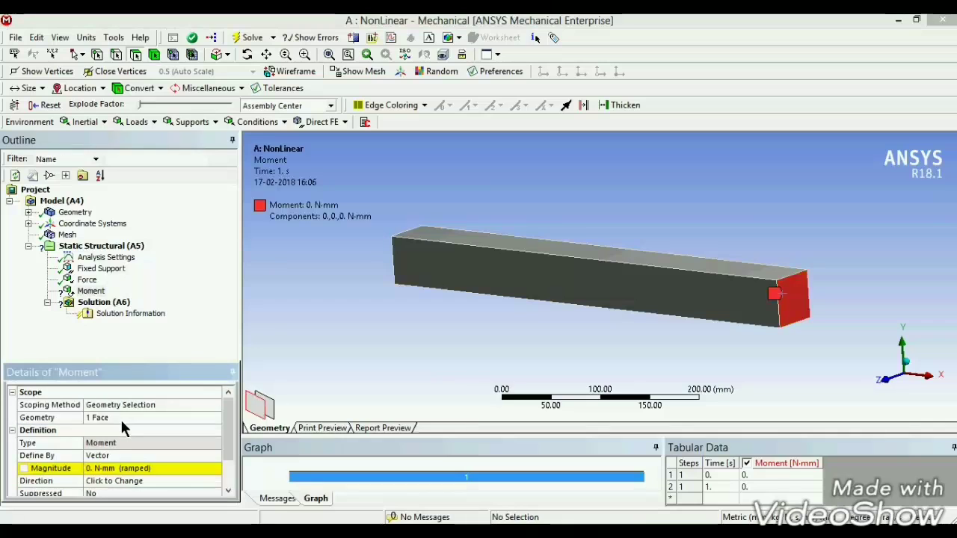
Step: Define the moment by components with an X component of -5e+005 N·mm
click(129, 455)
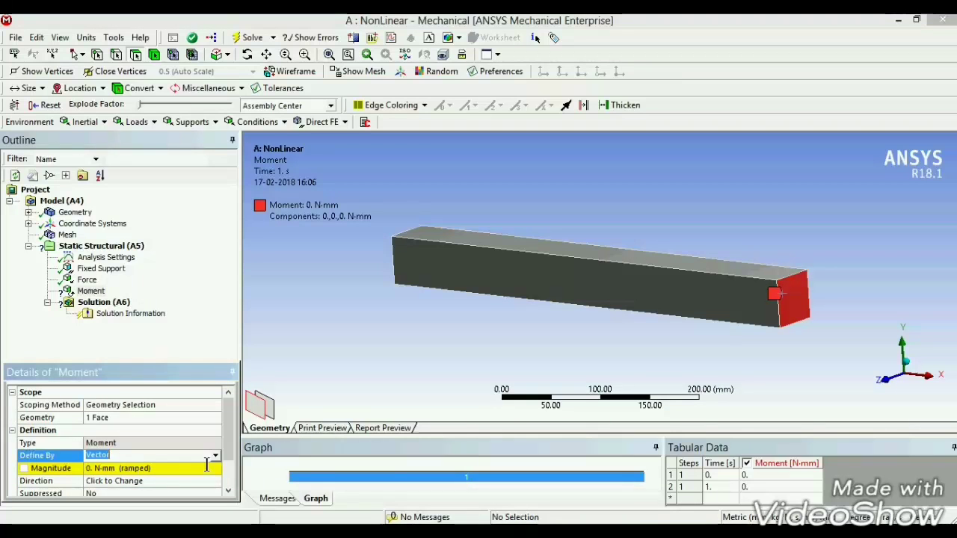
click(217, 457)
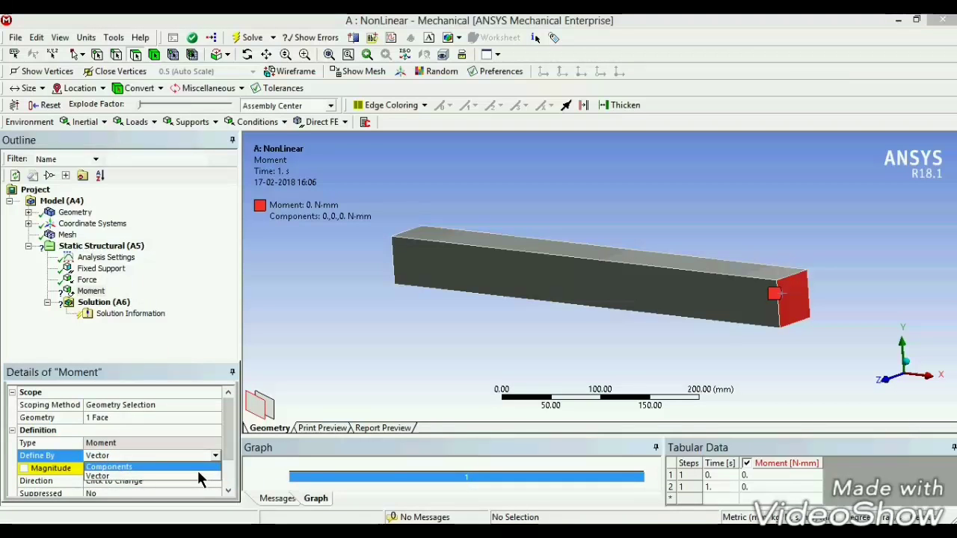
click(201, 468)
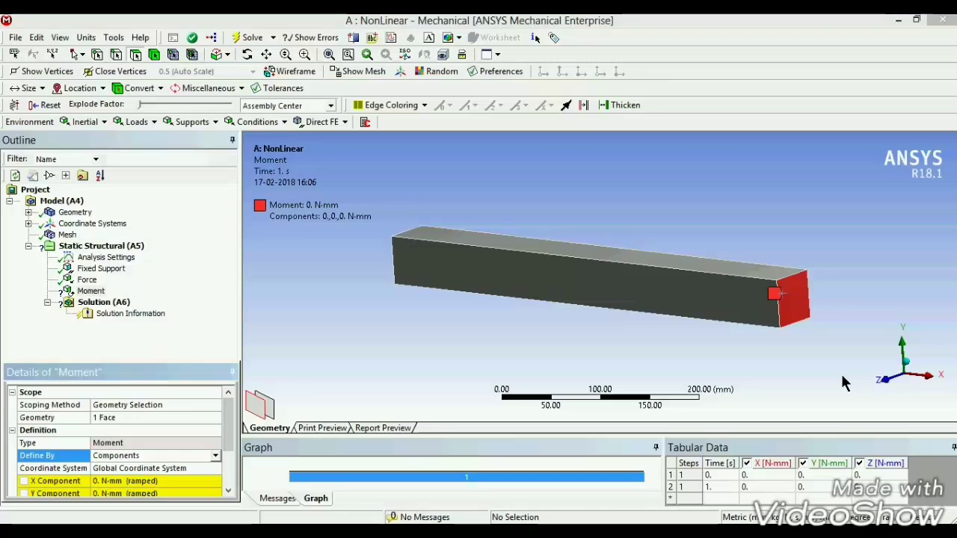
click(884, 377)
click(914, 357)
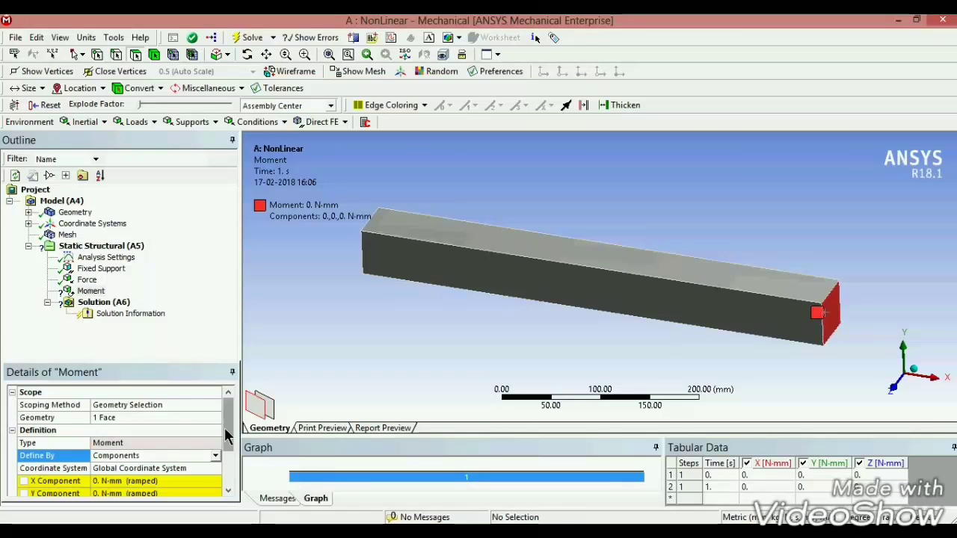
scroll(226, 433, down, 3)
click(173, 443)
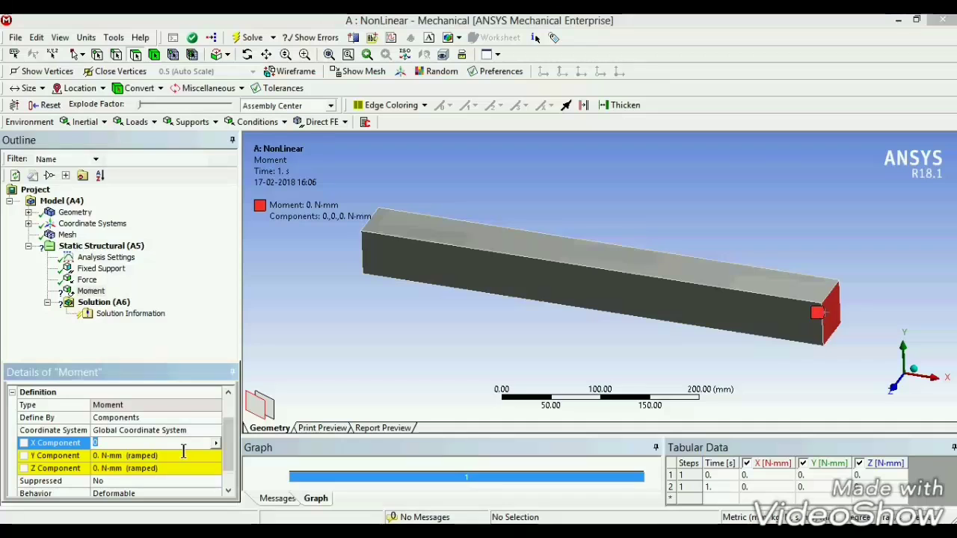
text(-500000)
key(Return)
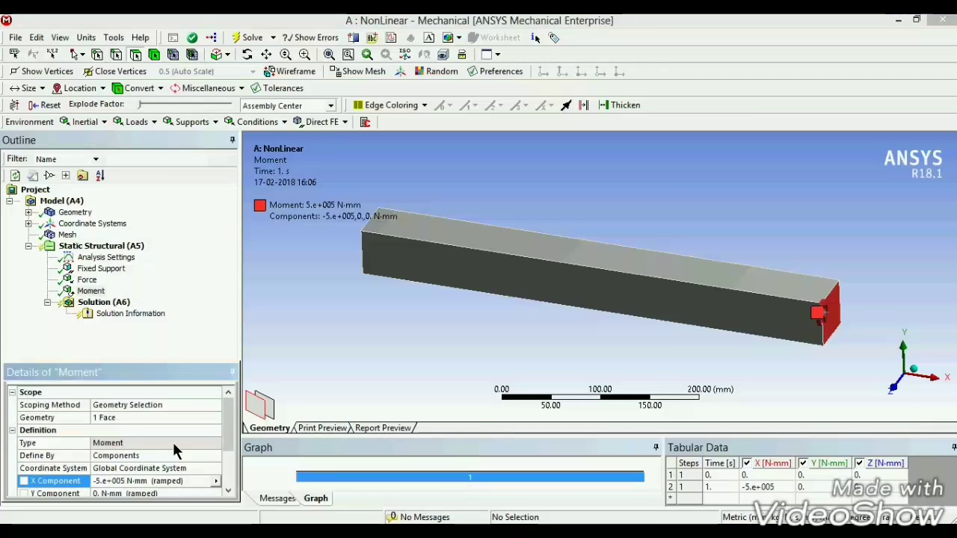
scroll(228, 445, down, 3)
scroll(226, 433, up, 3)
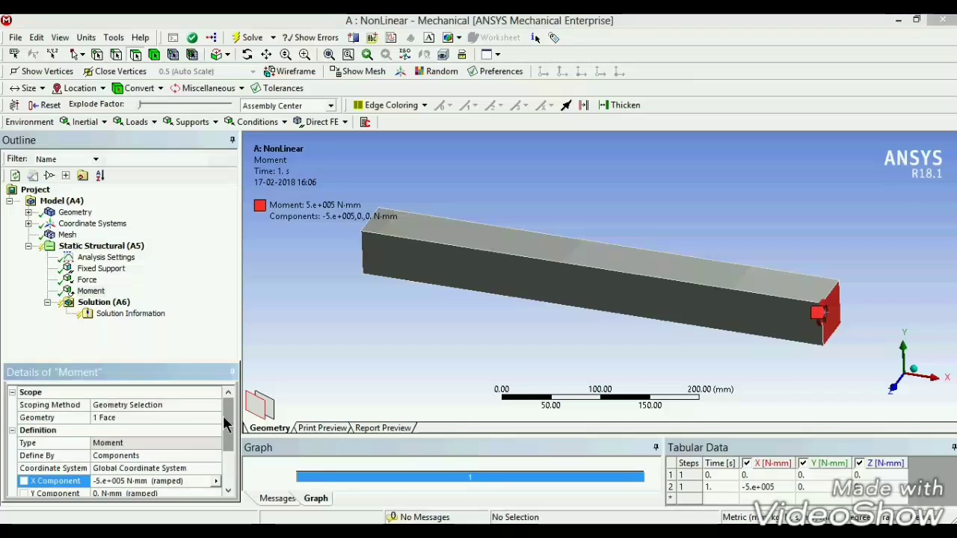
click(111, 260)
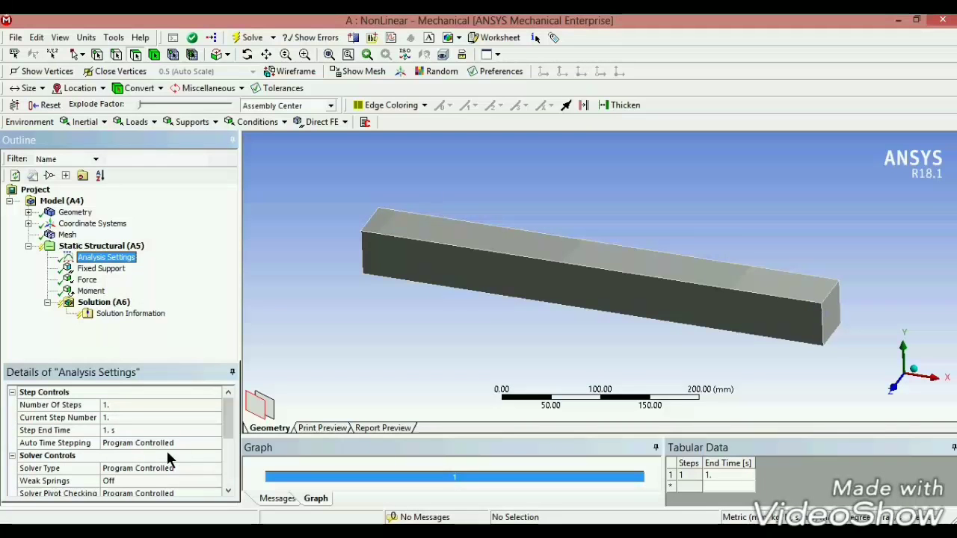
Step: Turn auto time stepping on with 10 initial, 5 minimum and 20 maximum substeps
click(210, 443)
click(215, 443)
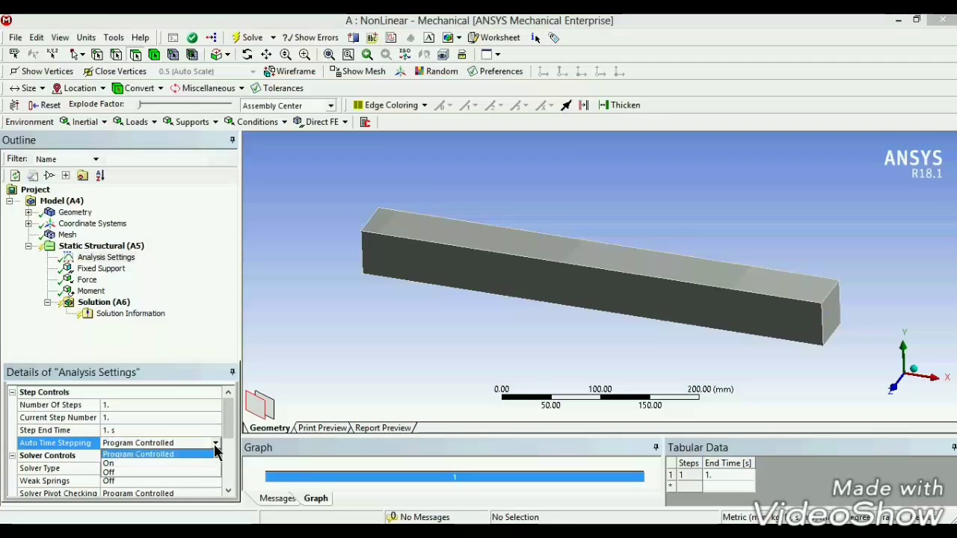
click(186, 469)
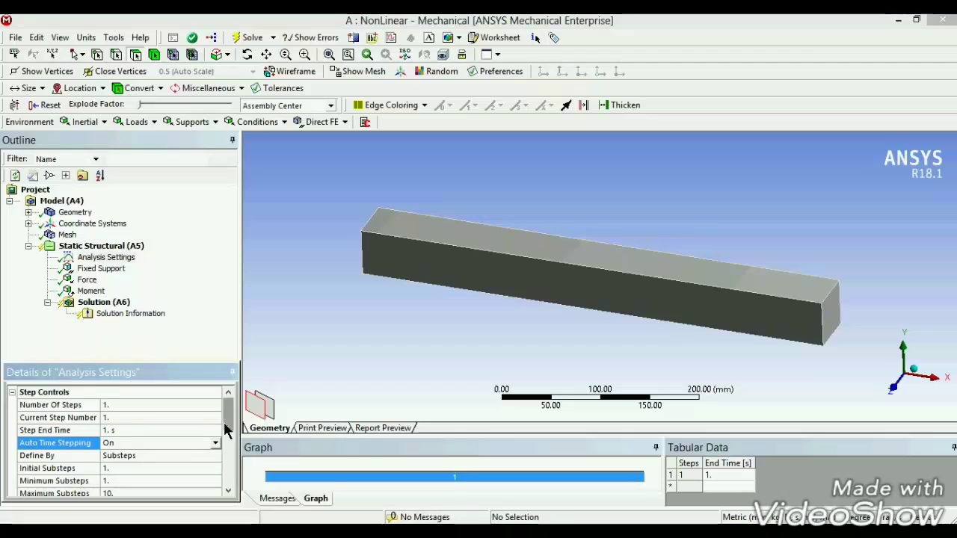
drag(224, 426, 228, 443)
click(129, 431)
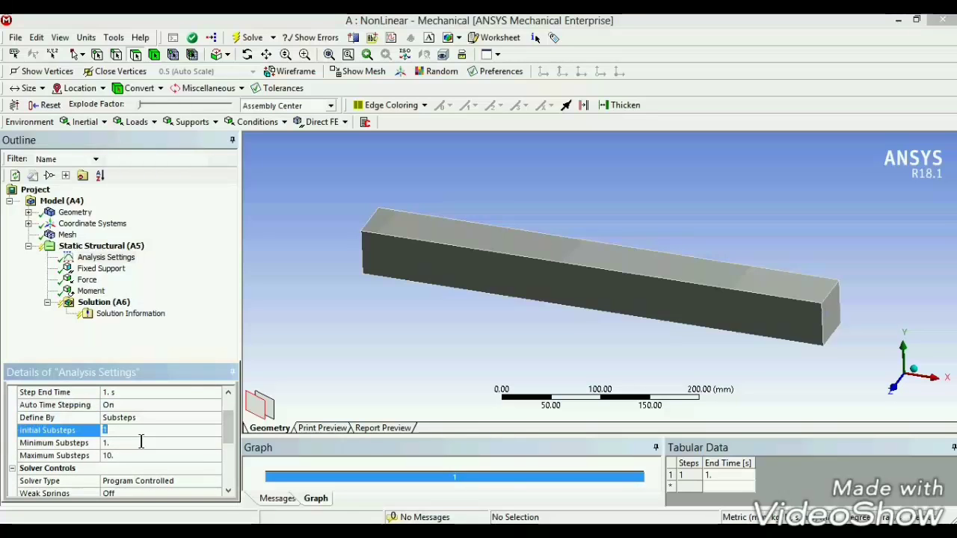
text(10)
key(Return)
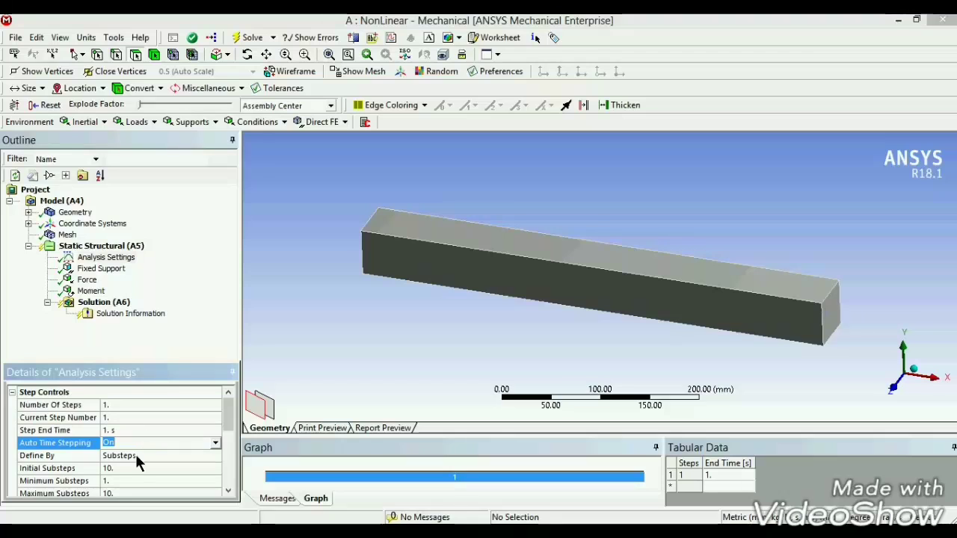
click(131, 479)
text(5)
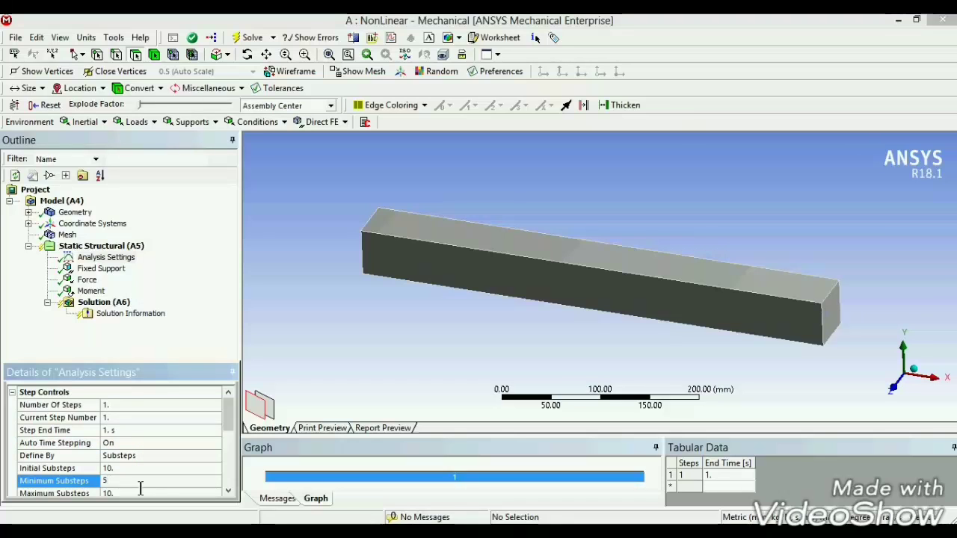
scroll(224, 420, down, 1)
scroll(187, 424, down, 1)
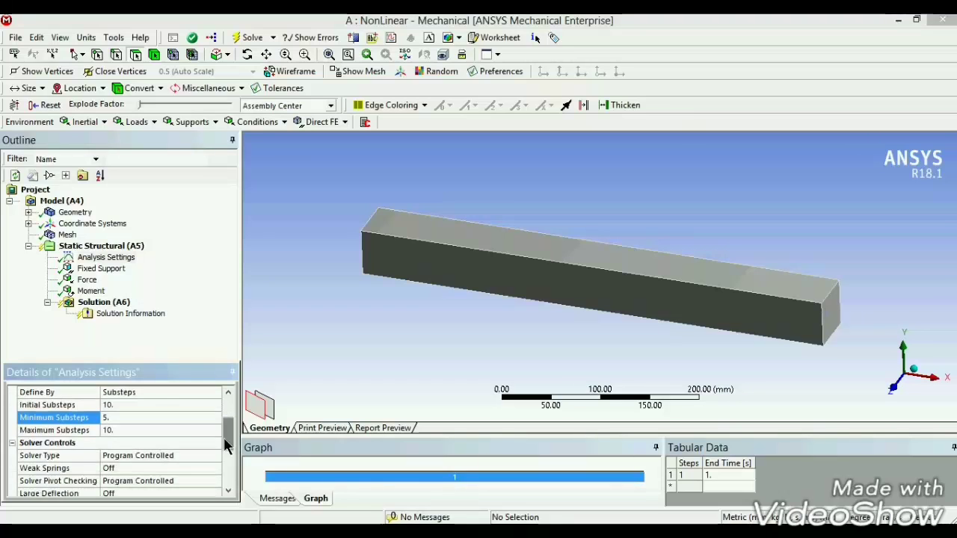
click(154, 431)
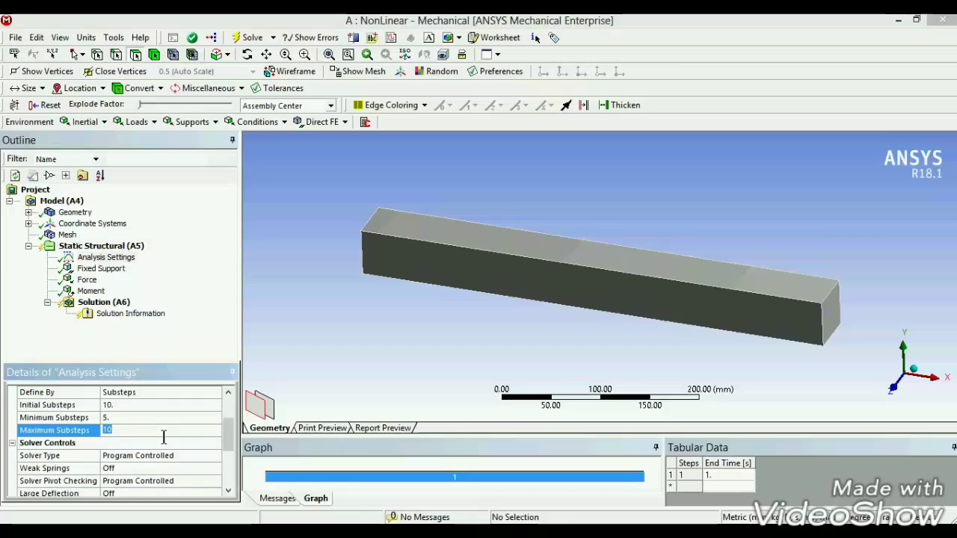
text(20)
key(Return)
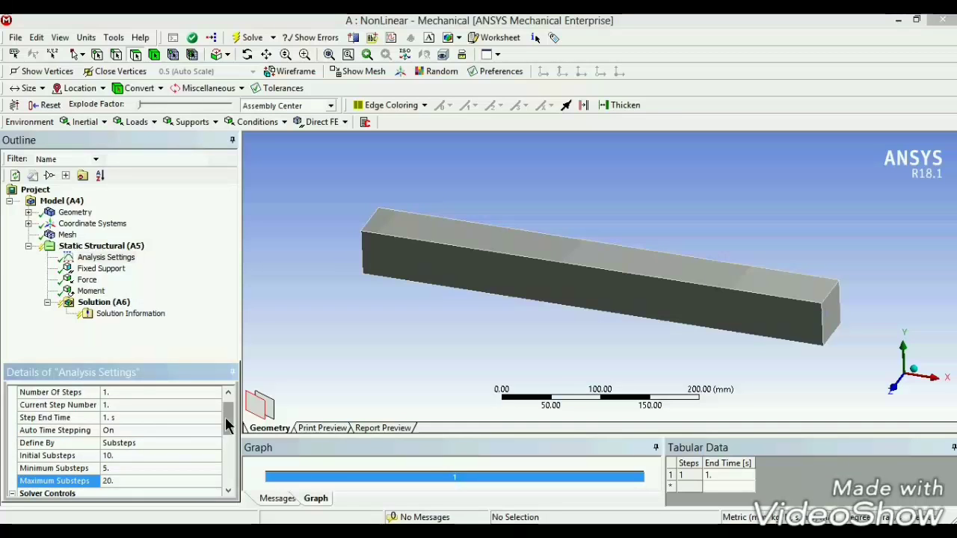
drag(228, 426, 230, 446)
Step: Switch Large Deflection to On in the analysis settings
scroll(229, 445, down, 1)
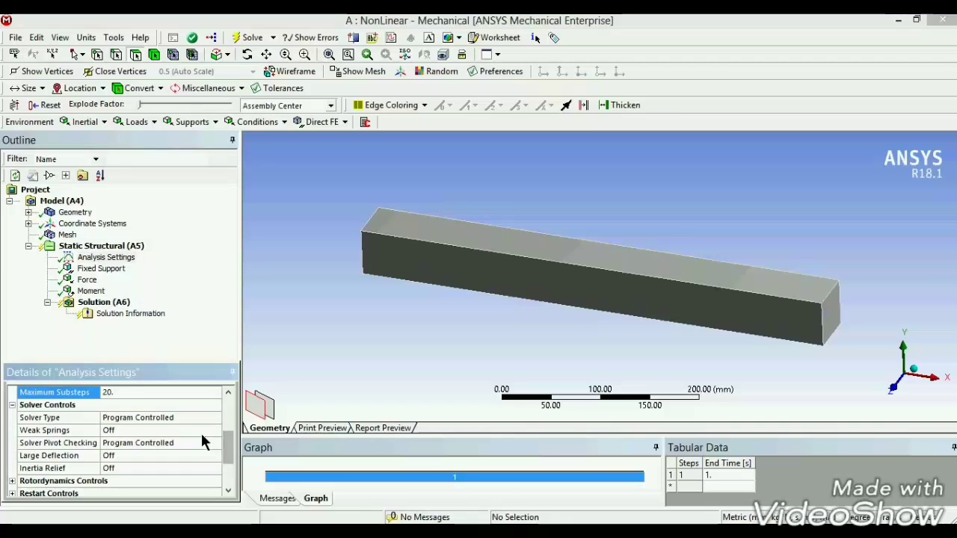
click(212, 456)
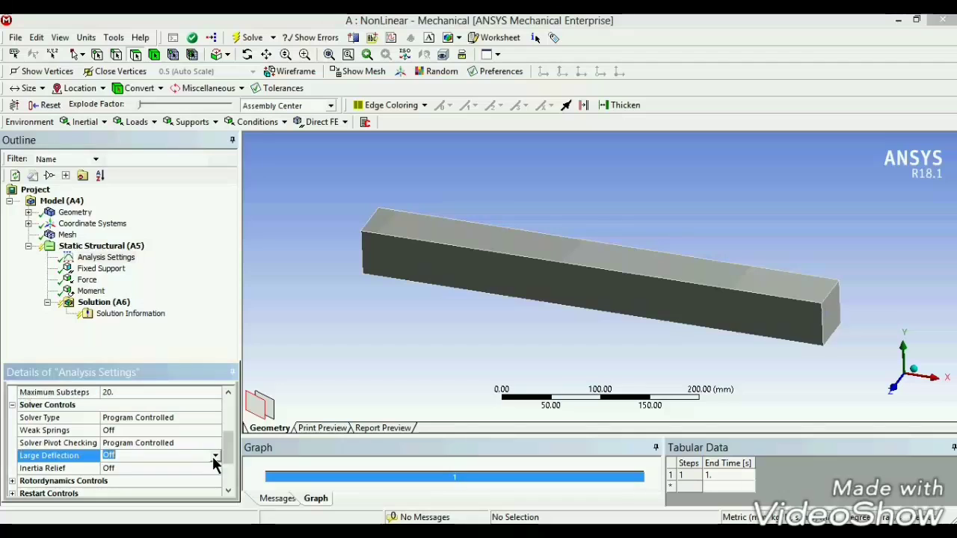
click(215, 456)
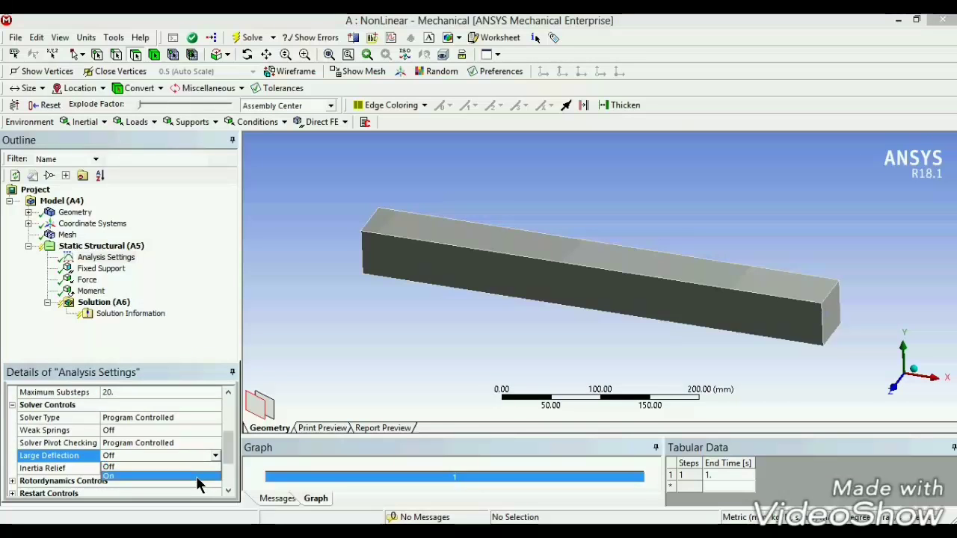
click(198, 476)
click(212, 343)
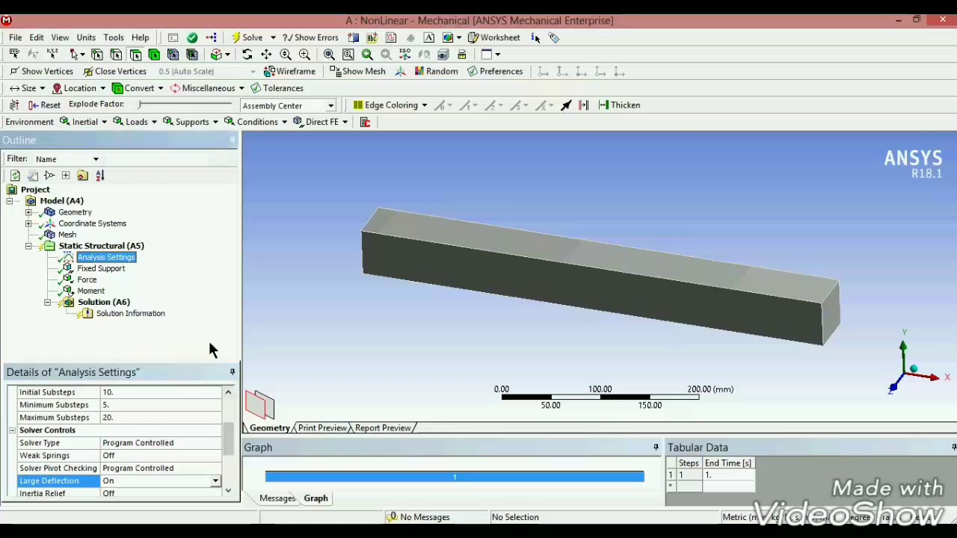
Step: Add Total Deformation, Equivalent Elastic Strain and Equivalent (von-Mises) Stress results to the Solution
click(120, 305)
right_click(117, 303)
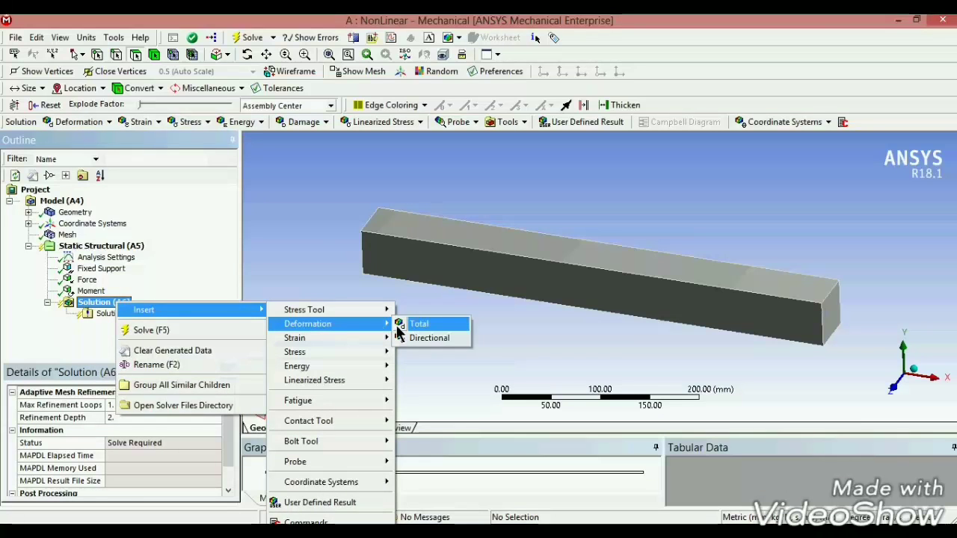
mouse_move(307, 323)
click(408, 324)
click(109, 305)
right_click(106, 303)
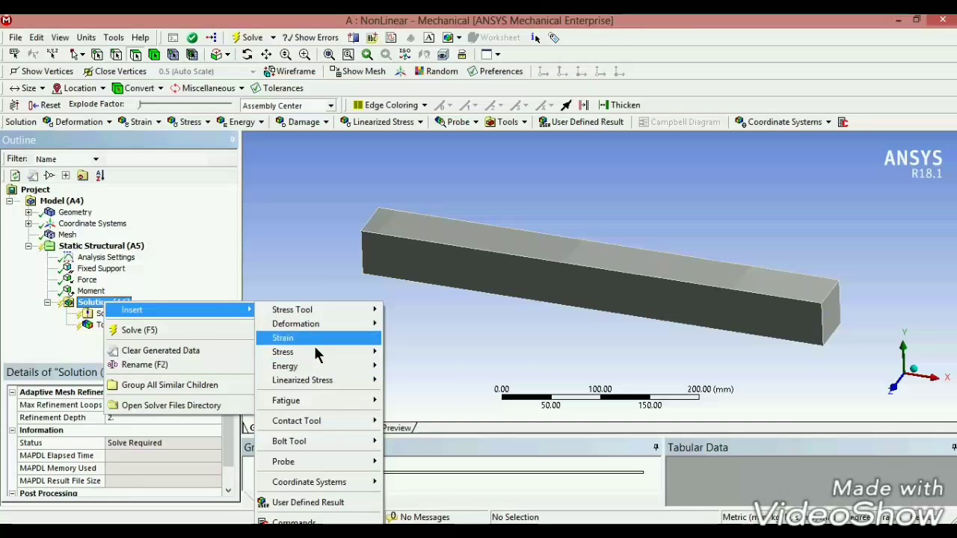
click(408, 337)
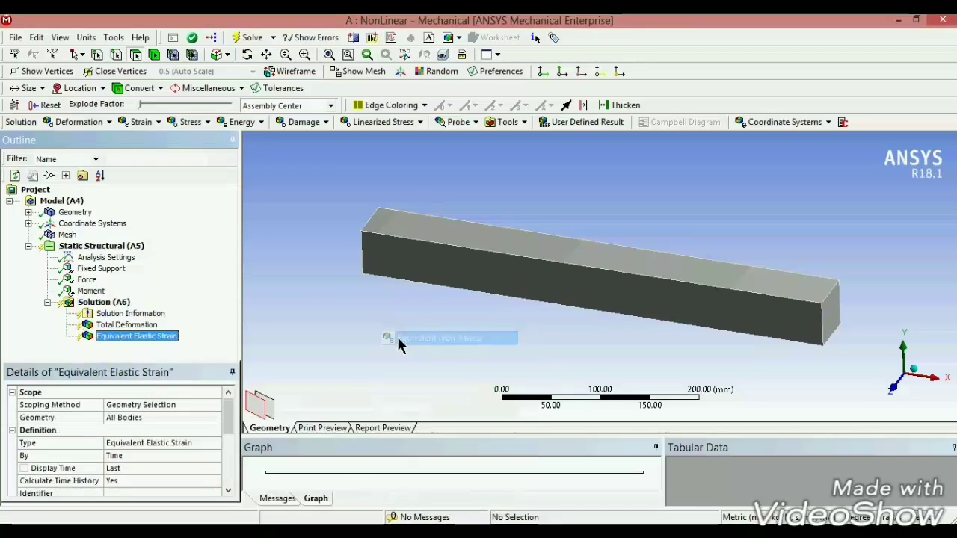
click(122, 303)
right_click(122, 304)
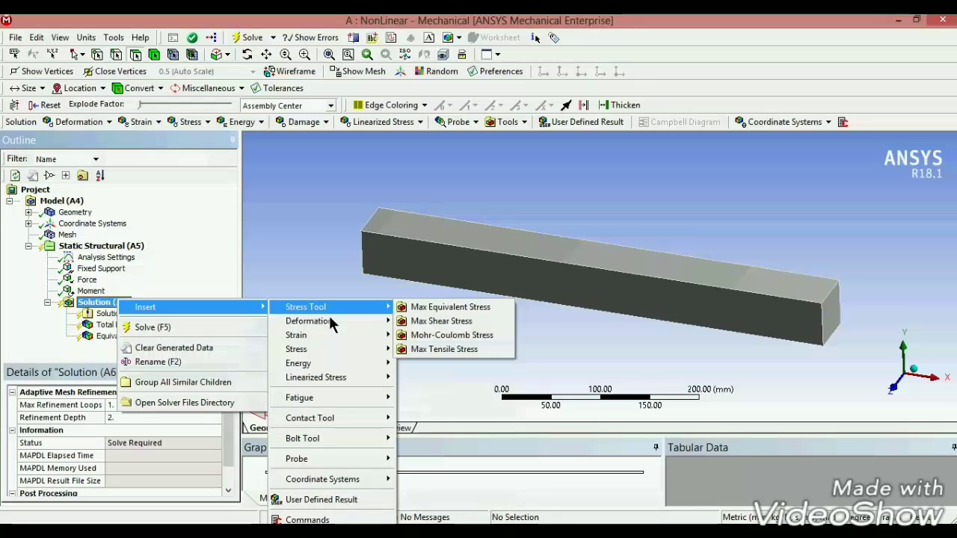
mouse_move(329, 349)
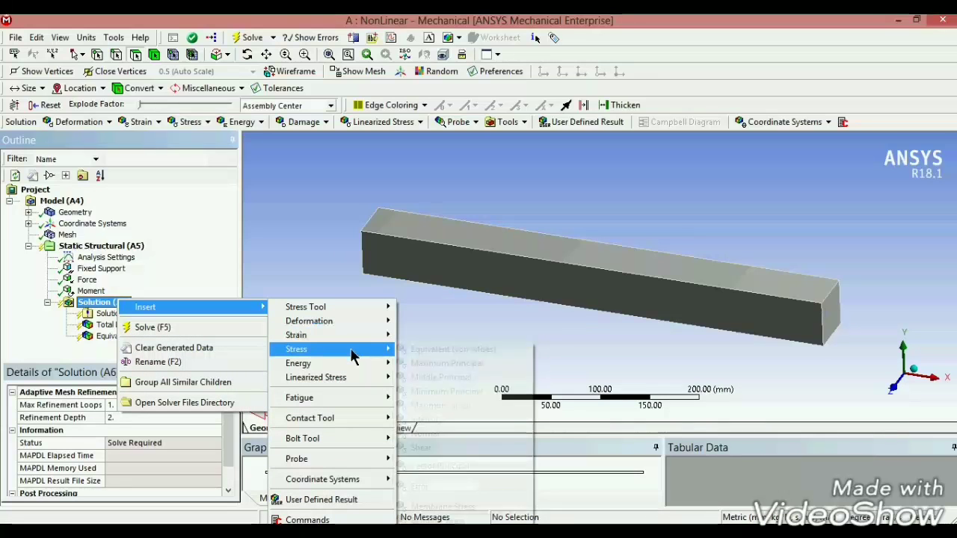
click(437, 349)
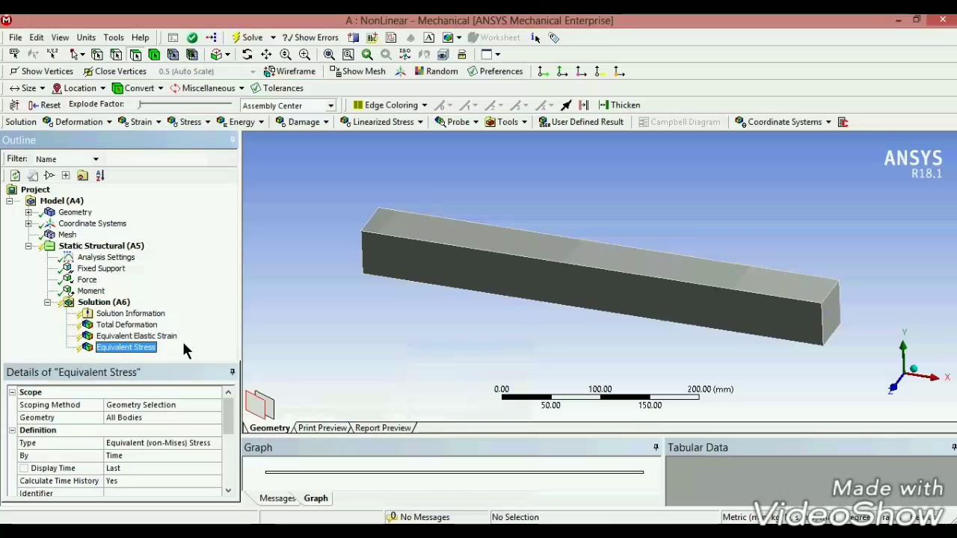
Step: Select the Moment load and bring up its context menu
click(120, 303)
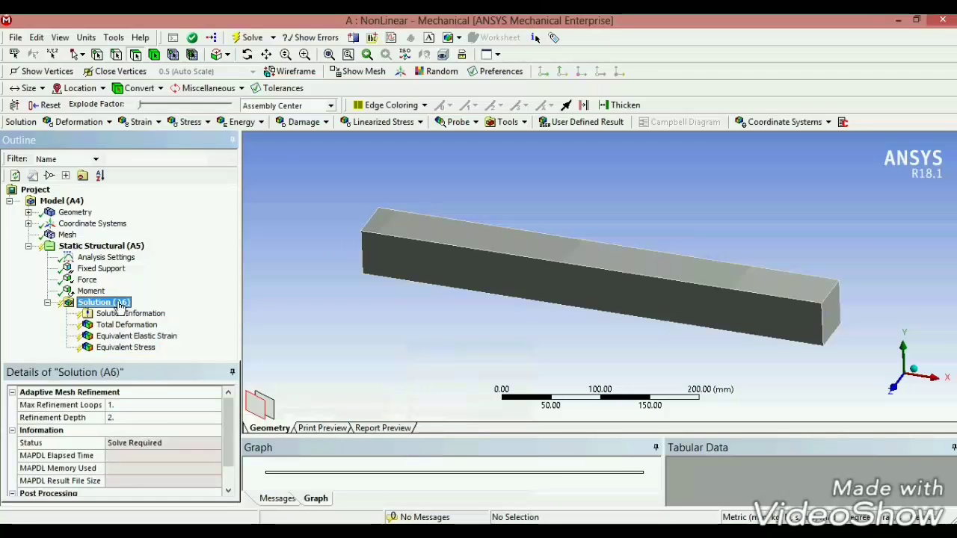
click(91, 292)
right_click(102, 297)
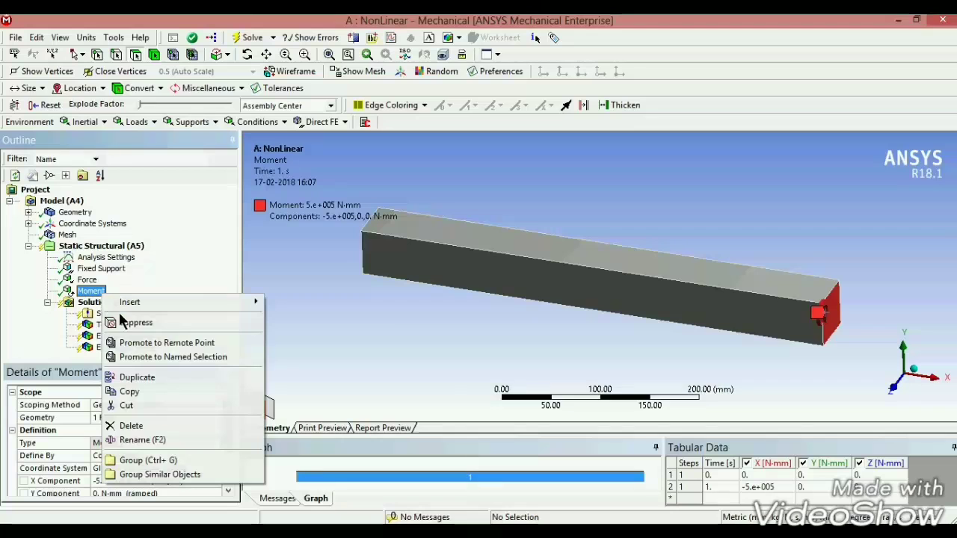
Step: Suppress the Moment load and solve Solution (A6) with only the force applied
click(125, 319)
click(112, 303)
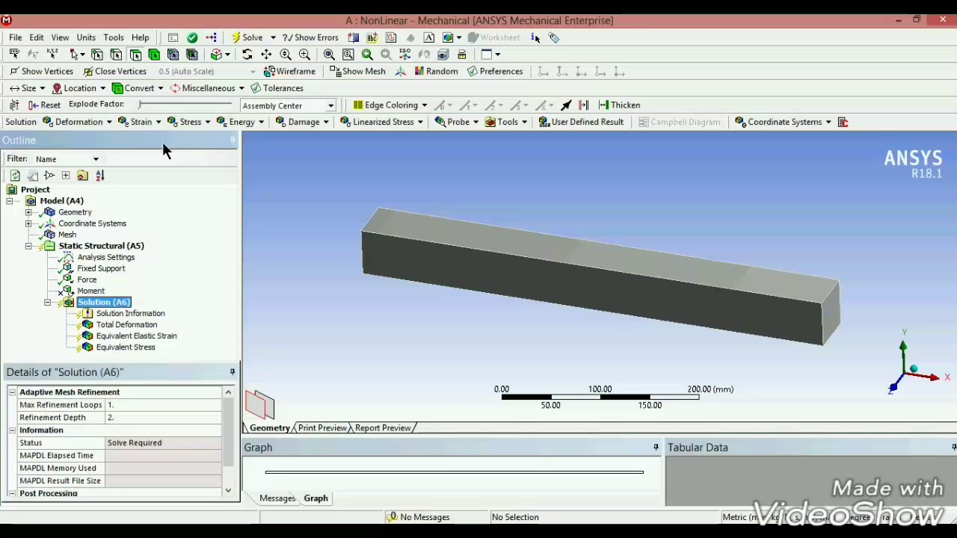
click(250, 37)
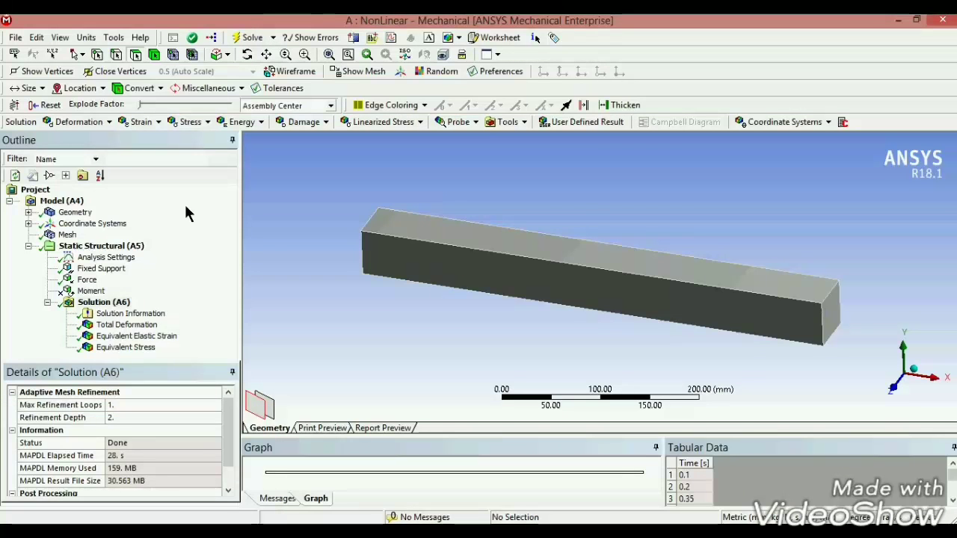
Step: Review the force-only deformation (40.394 mm), strain (0.014842) and stress (2968.3 MPa) results, then animate the stress
click(159, 327)
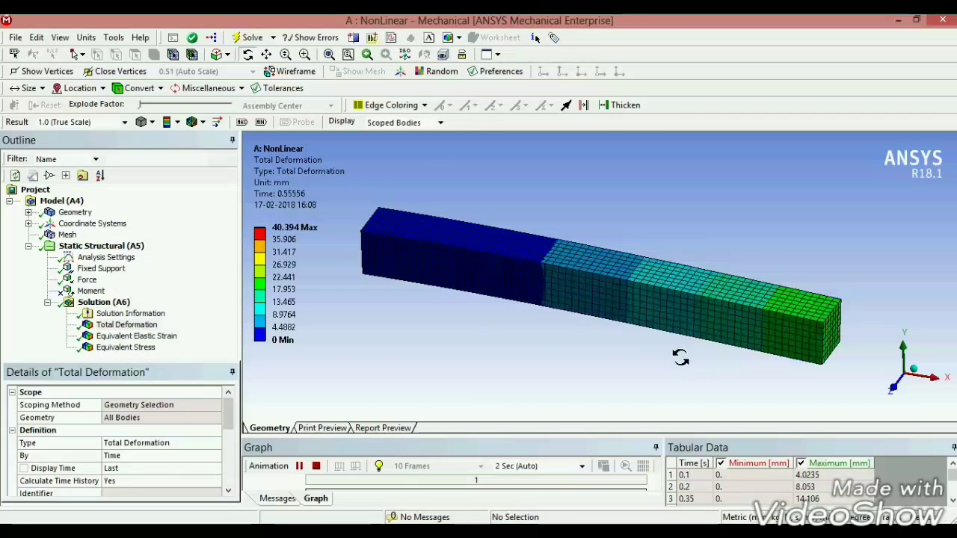
click(159, 338)
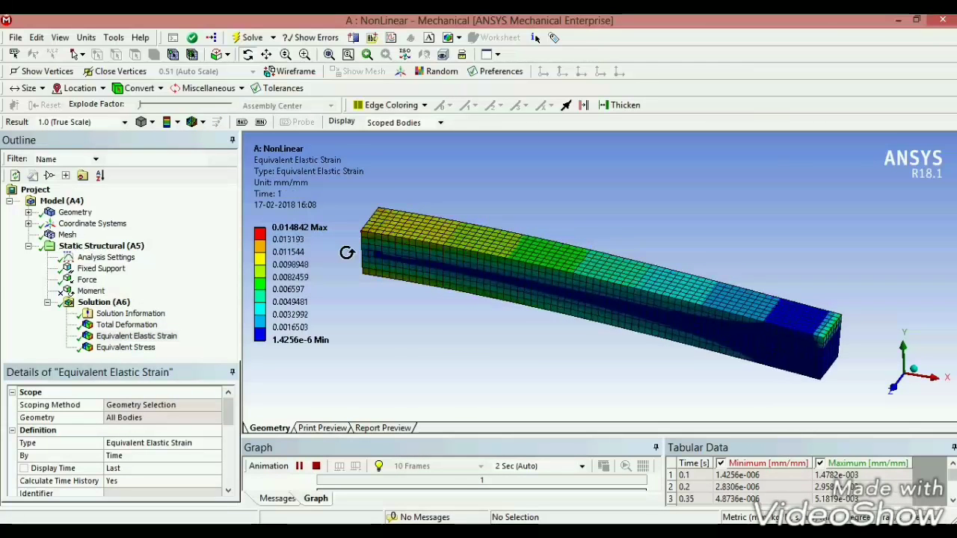
click(126, 347)
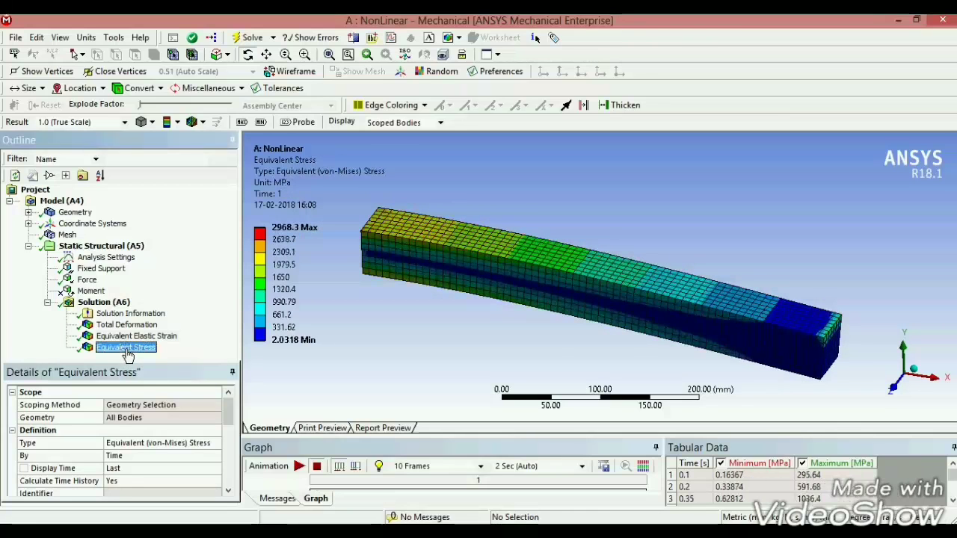
click(298, 467)
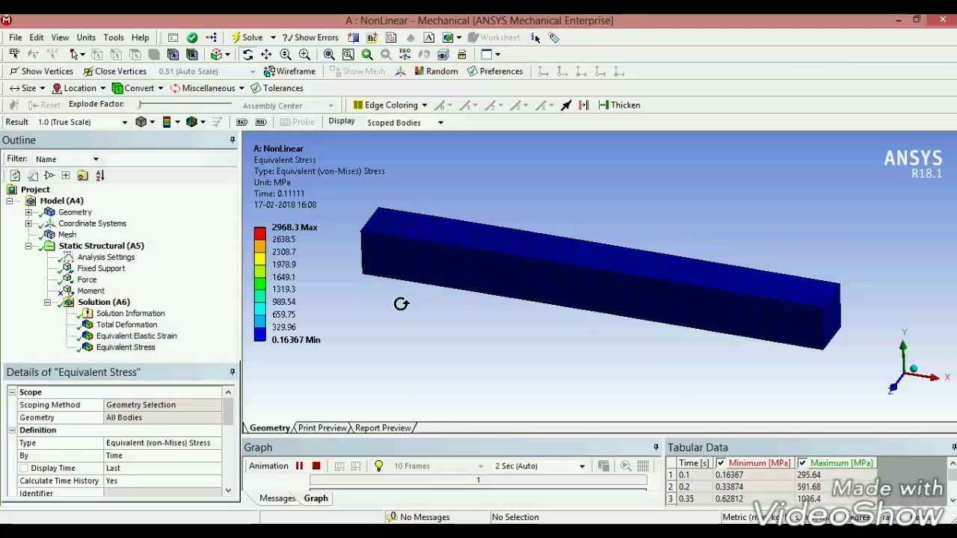
Step: Unsuppress the Moment load
click(103, 302)
click(91, 291)
right_click(95, 293)
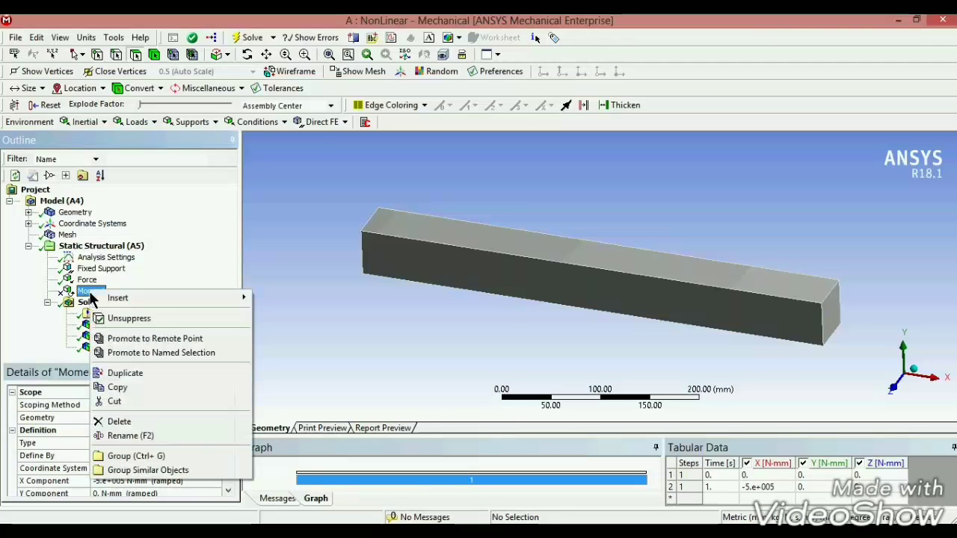
click(123, 319)
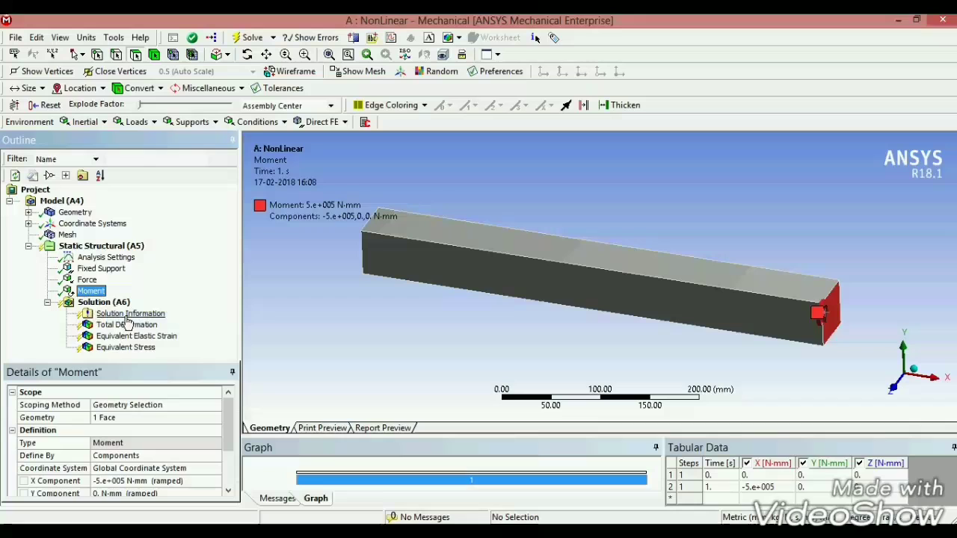
Step: Suppress the Force load and solve with only the moment applied
click(82, 280)
right_click(77, 281)
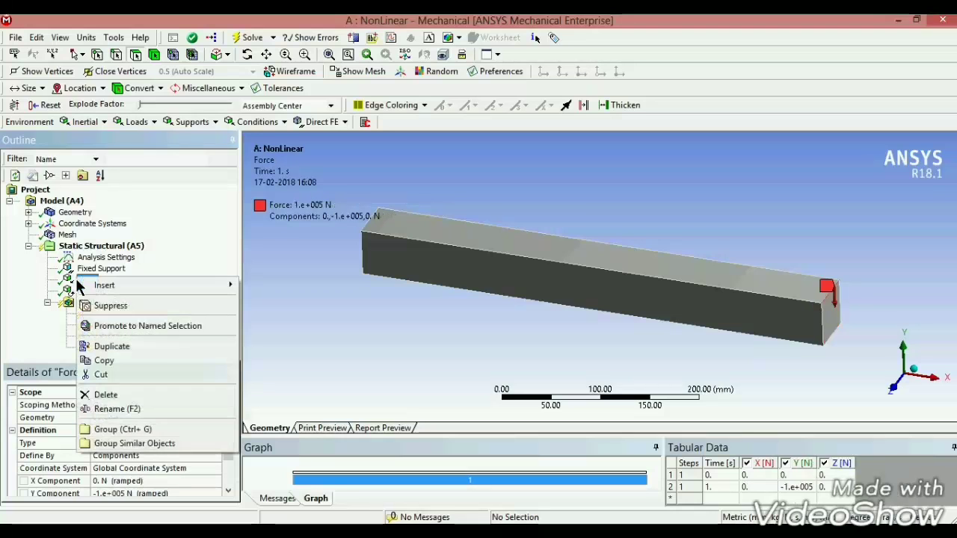
click(108, 306)
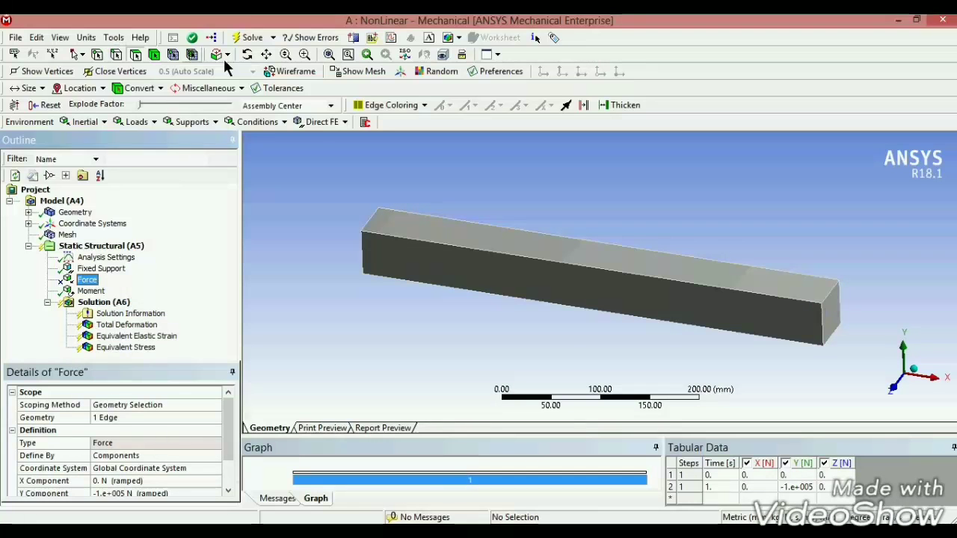
click(255, 41)
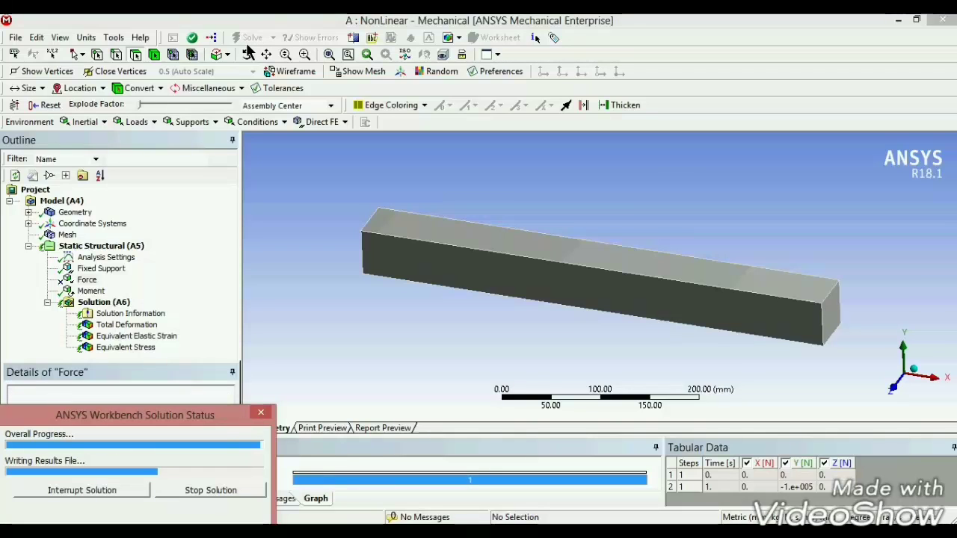
Step: Display the moment-only Total Deformation contour, peaking at 0.13171 mm
click(139, 325)
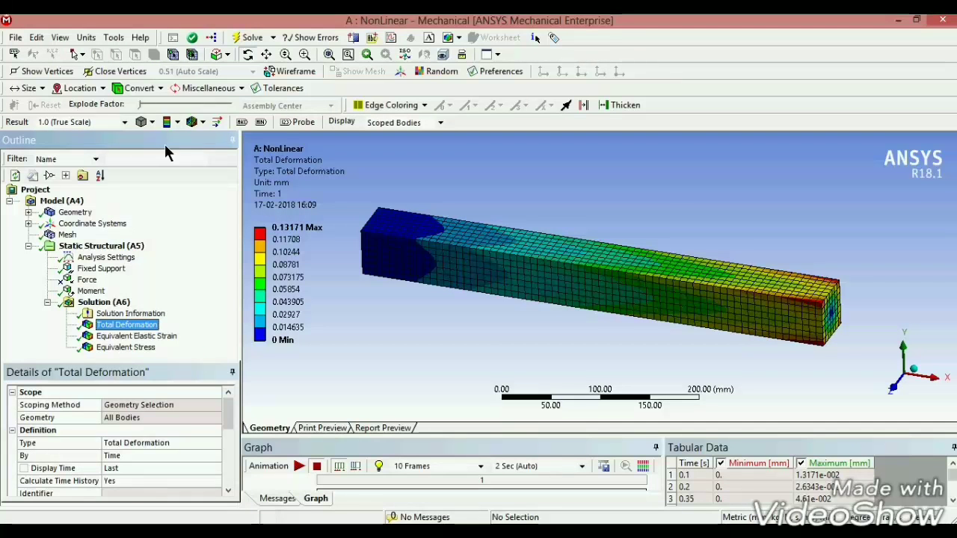
Step: Animate the moment-only deformation and rotate and zoom the view toward the beam's free end
click(299, 466)
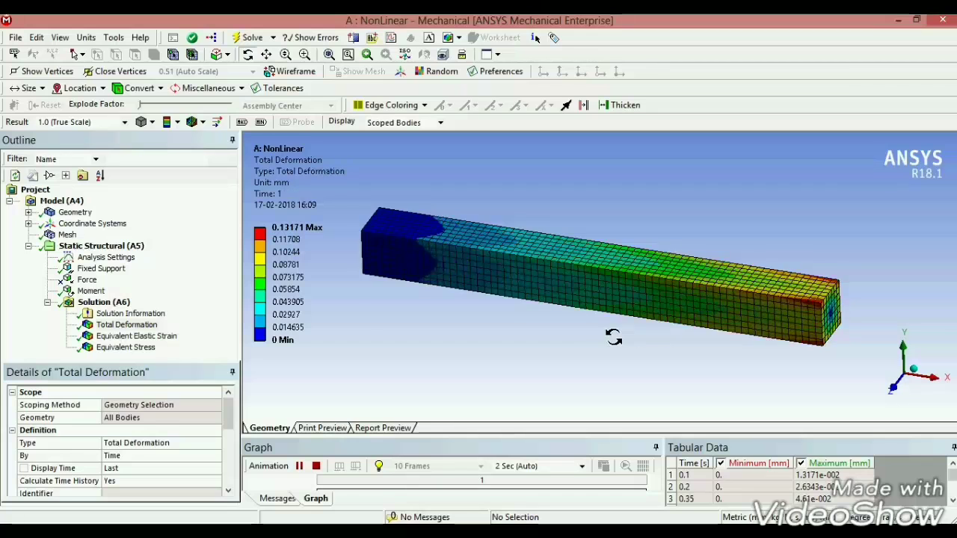
drag(613, 335, 581, 324)
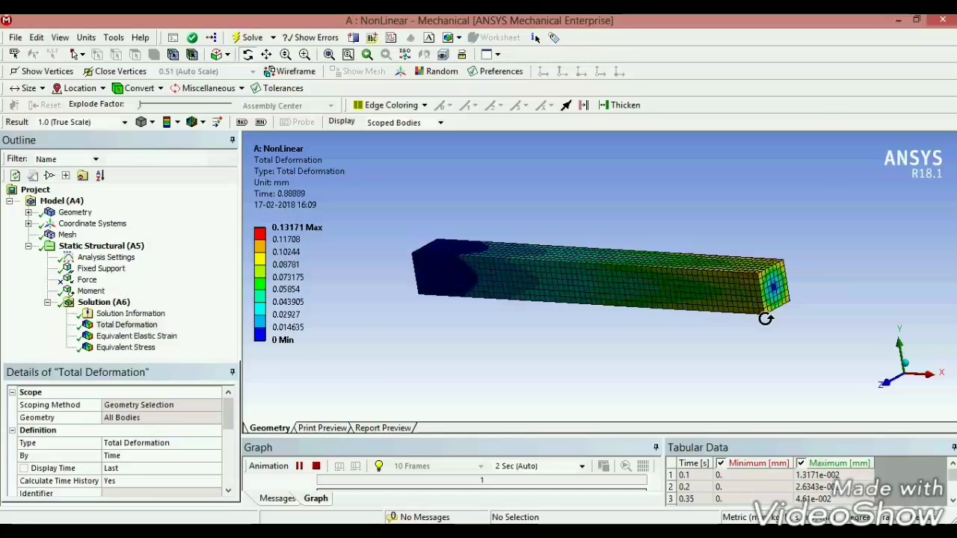
scroll(815, 302, up, 3)
mouse_move(823, 302)
mouse_down()
mouse_move(654, 386)
mouse_move(619, 320)
mouse_move(601, 336)
mouse_up()
scroll(769, 321, up, 2)
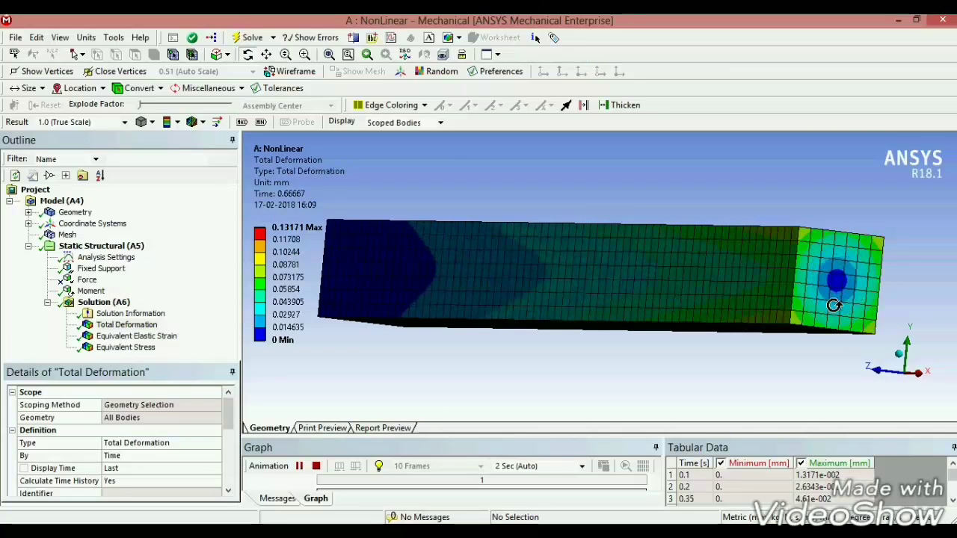
Step: Show and animate the elastic strain (0.00018375 max) and von-Mises stress (36.732 MPa max) results
click(127, 336)
click(300, 467)
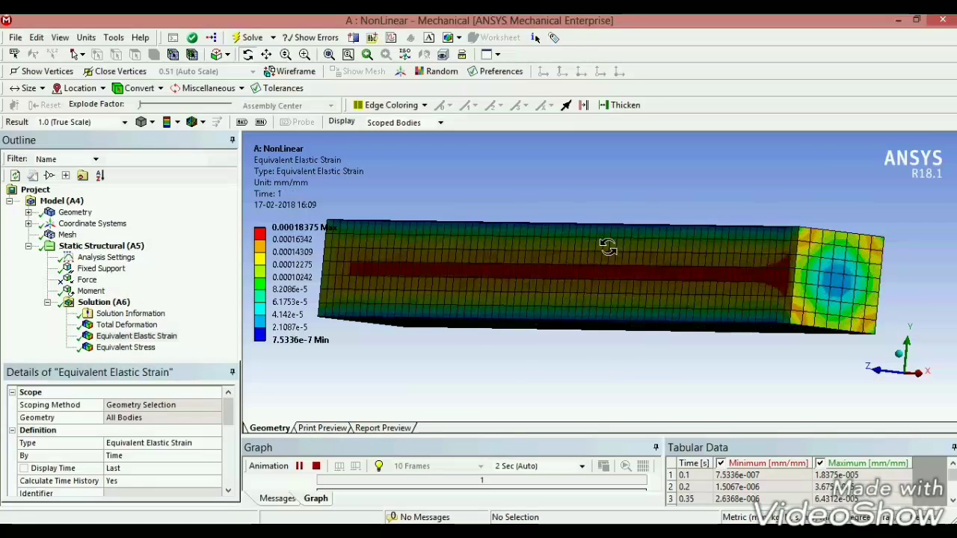
scroll(516, 372, up, 2)
drag(519, 369, 393, 364)
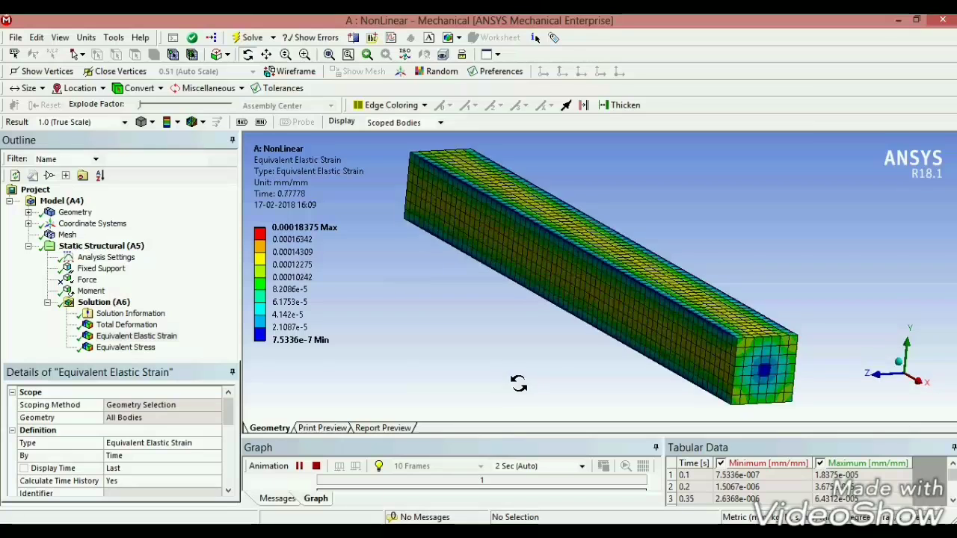
click(138, 348)
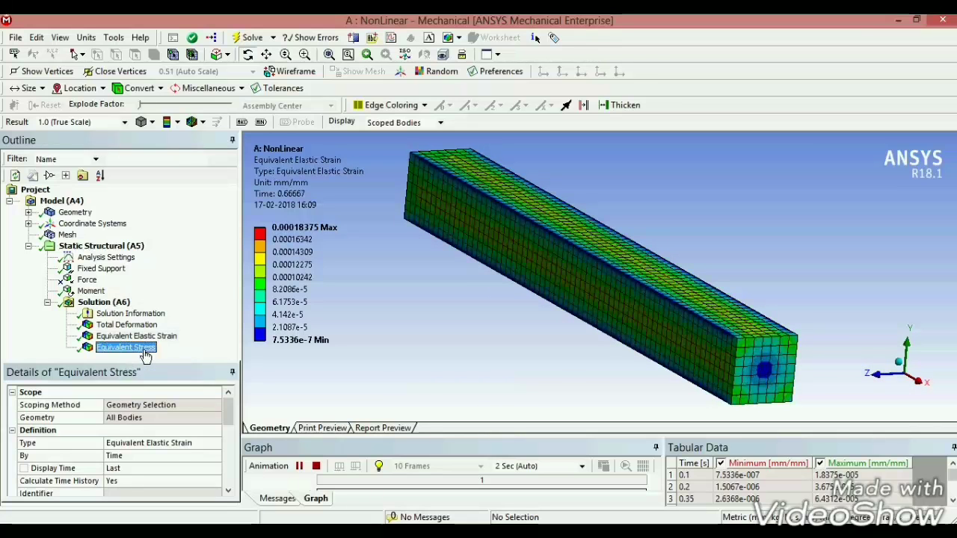
click(298, 466)
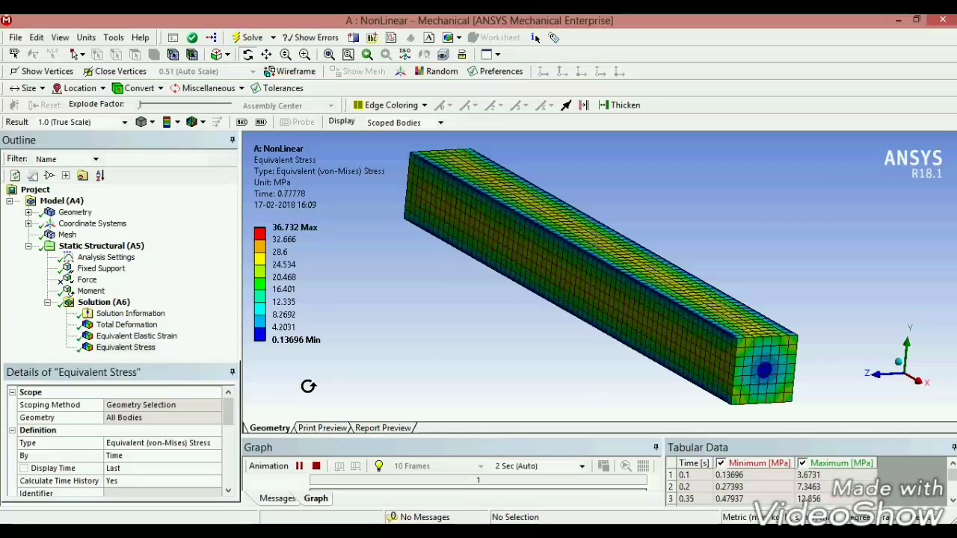
Step: Unsuppress the Force so force and moment act together, and re-solve the bar
click(94, 281)
right_click(100, 283)
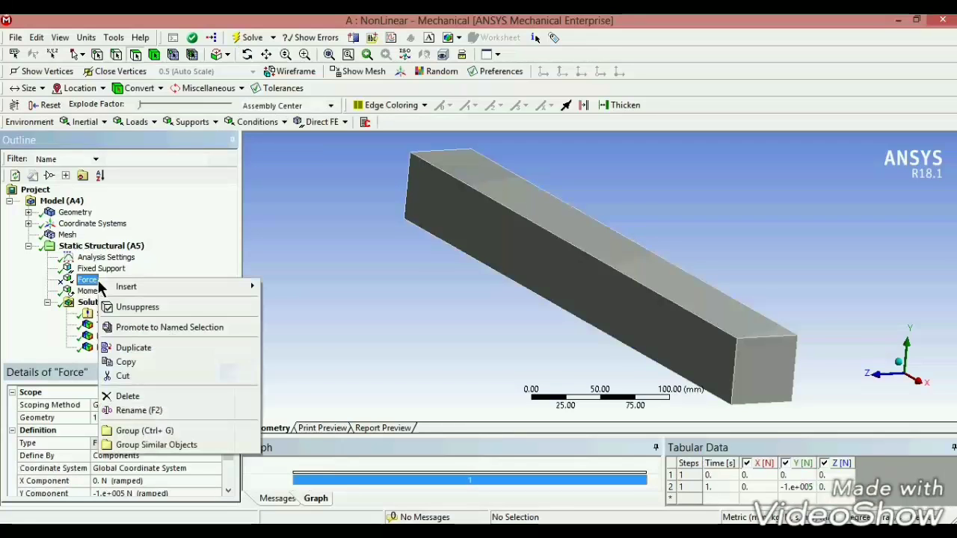
click(126, 307)
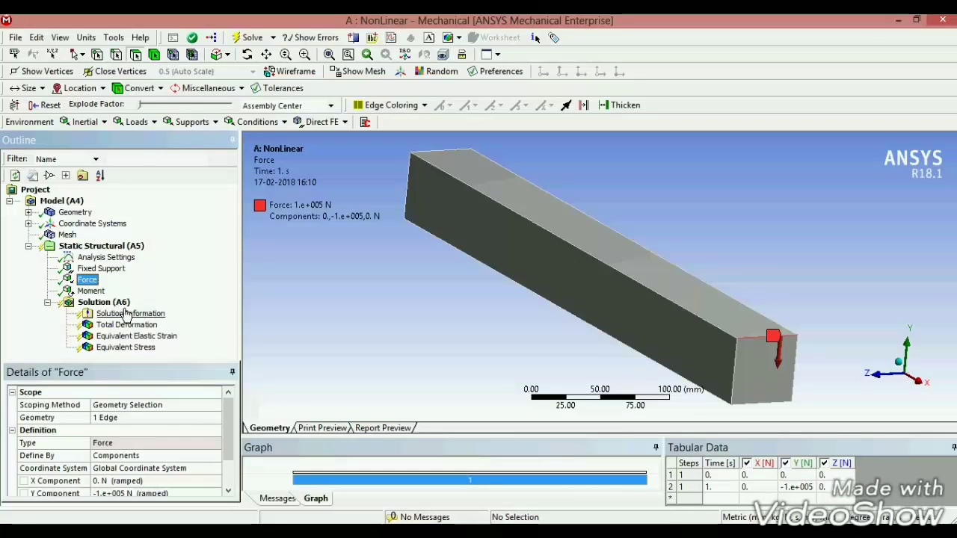
click(123, 302)
click(248, 38)
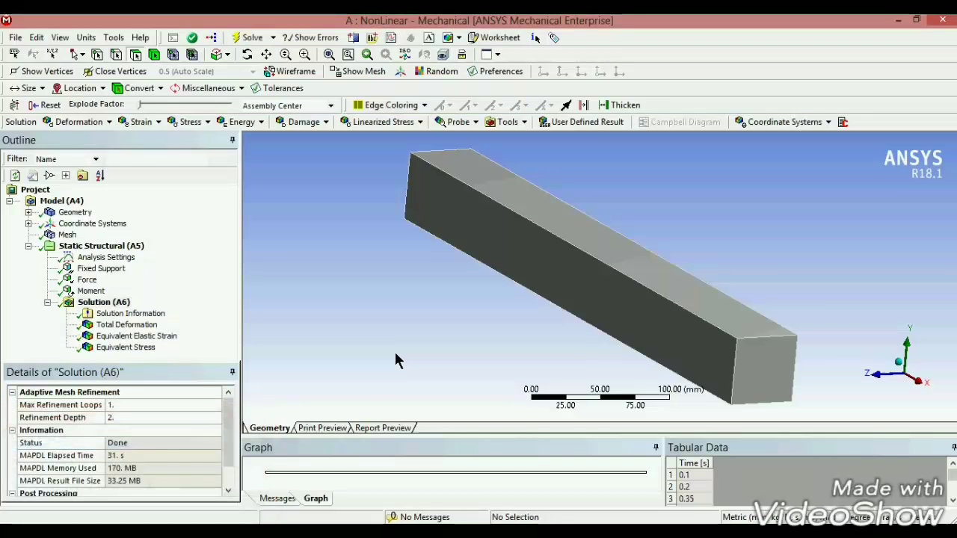
Step: Check the solver output, then split the graphics area into four viewports
click(157, 316)
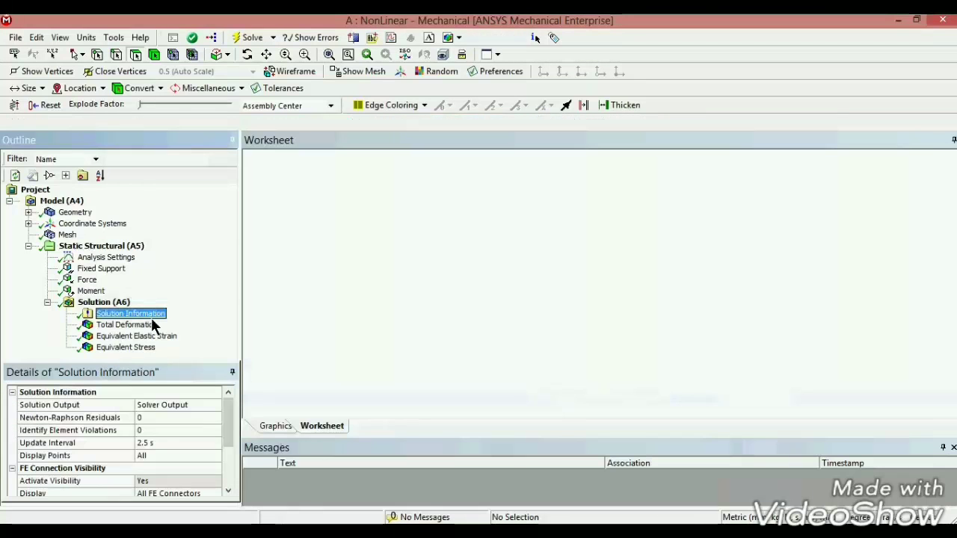
click(125, 302)
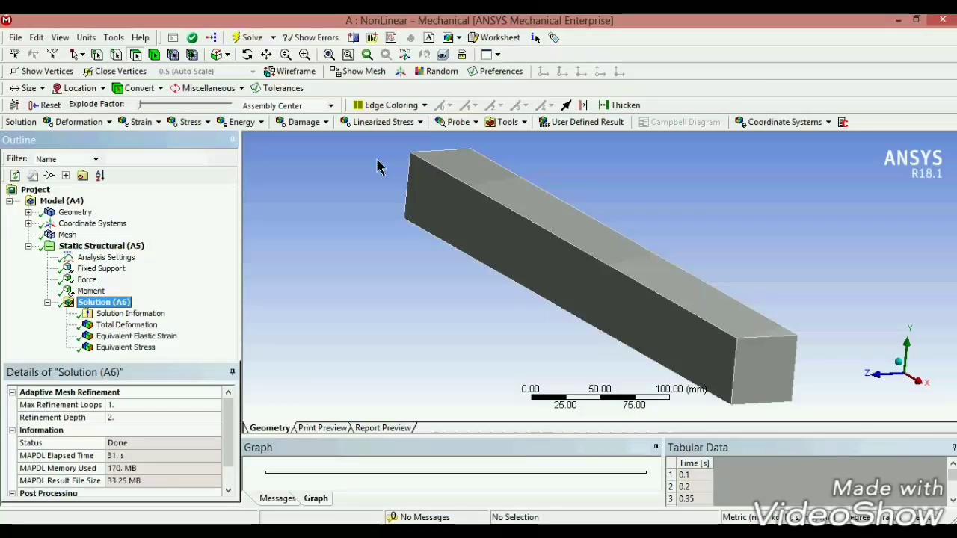
click(497, 56)
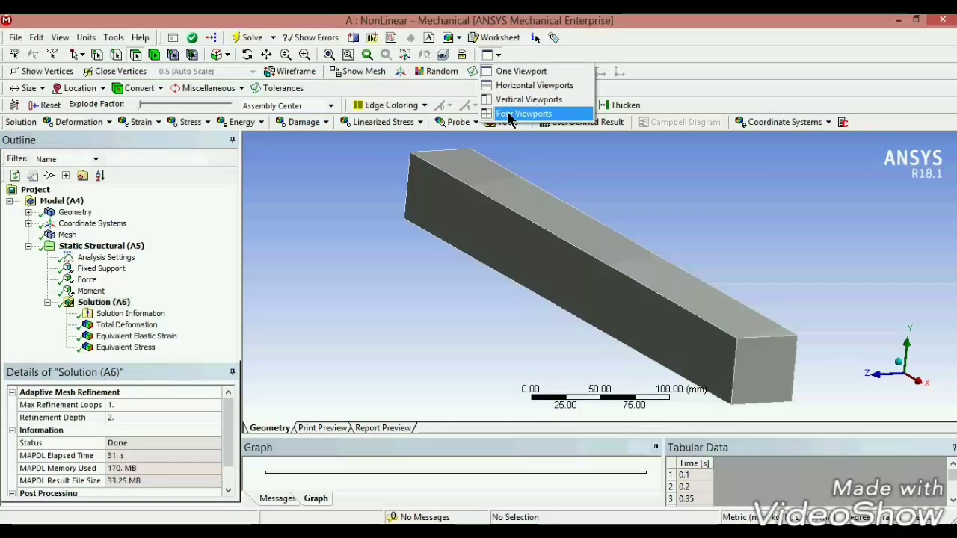
click(515, 112)
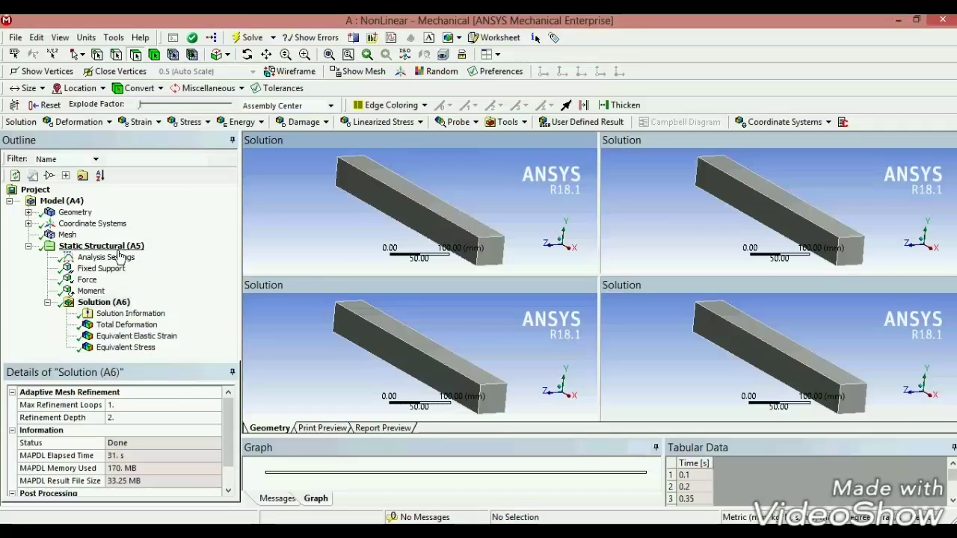
Step: Show the bar's mesh in the first view and total deformation in the second view
click(66, 235)
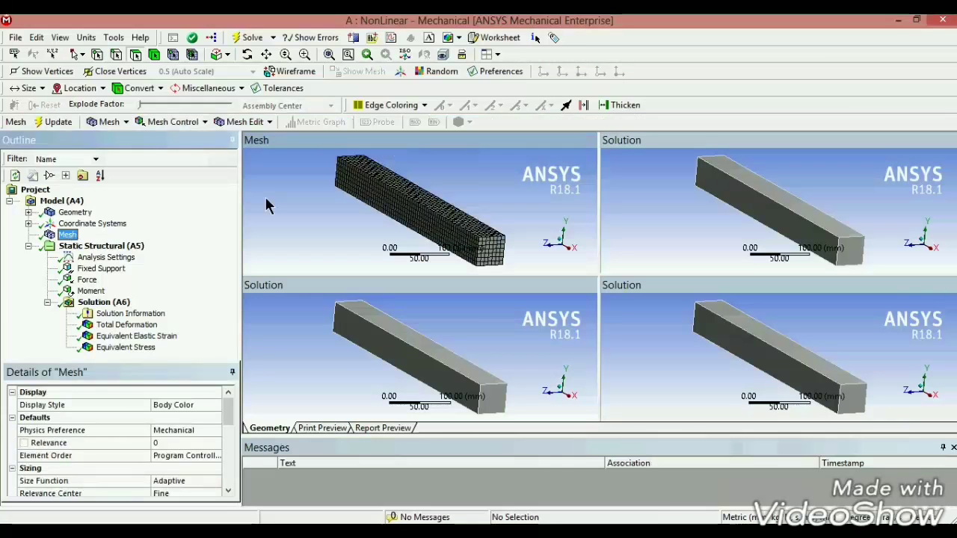
click(776, 207)
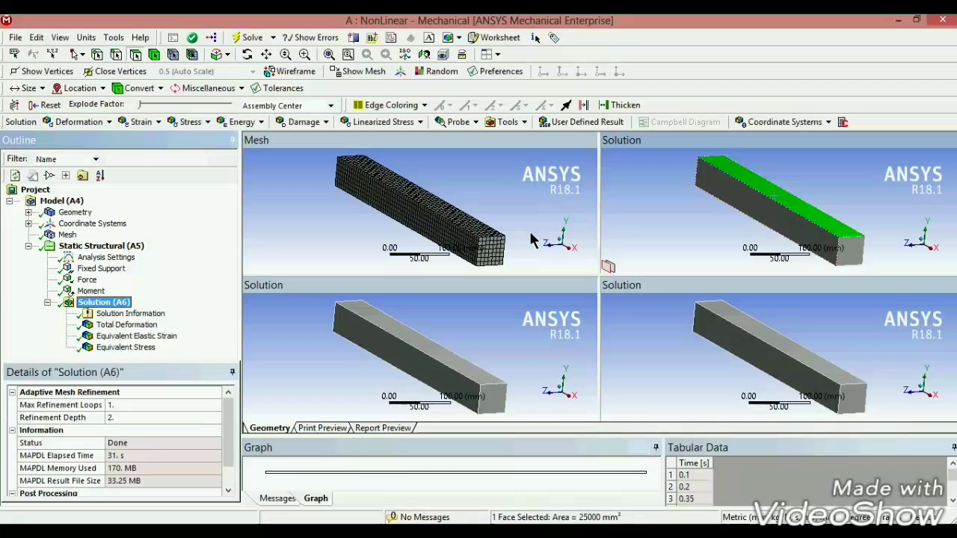
click(146, 326)
click(146, 347)
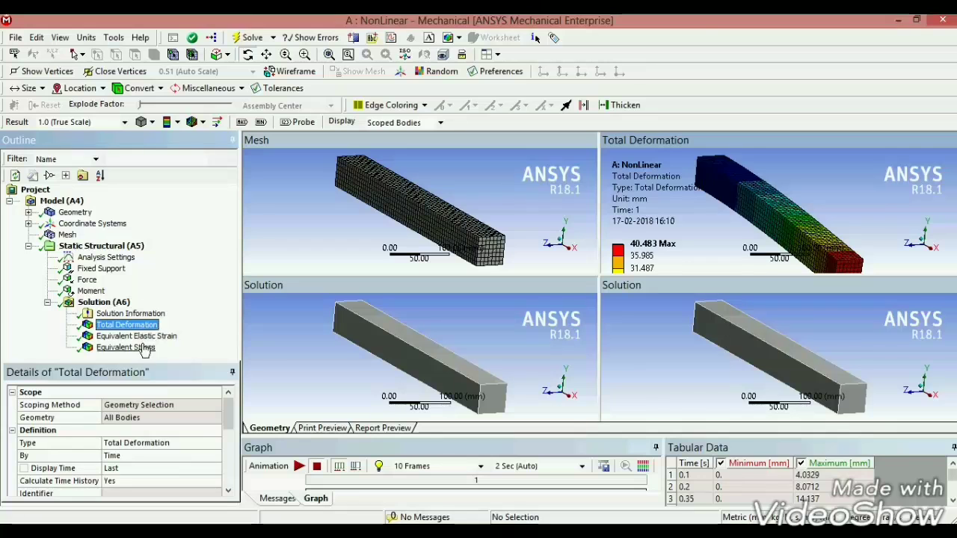
key(Up)
key(Up)
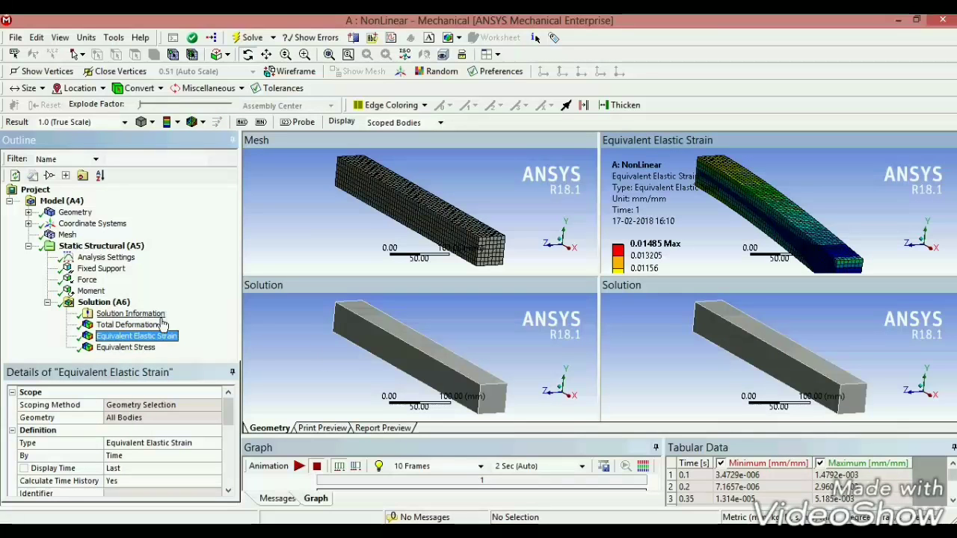
Step: Show elastic strain in the third view and equivalent stress in the fourth view
click(355, 351)
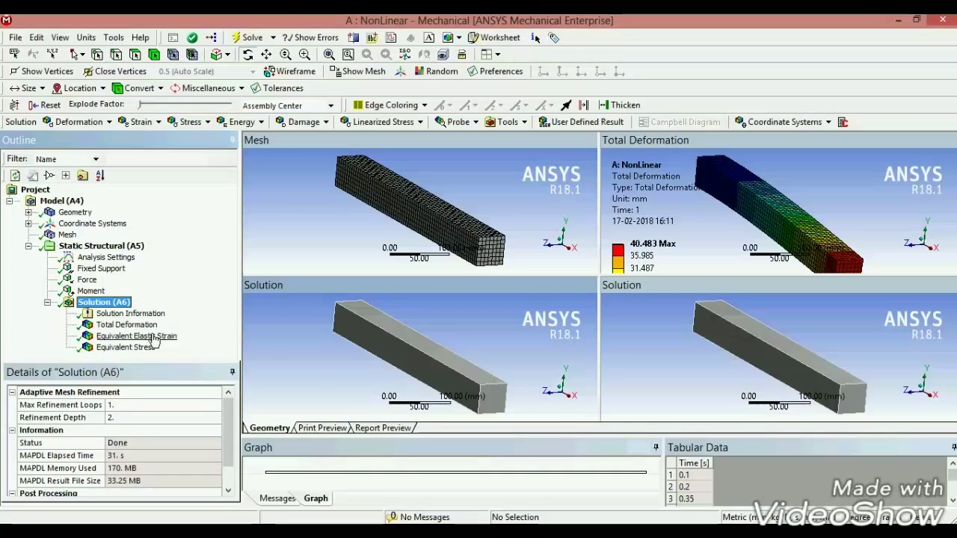
click(153, 338)
click(728, 340)
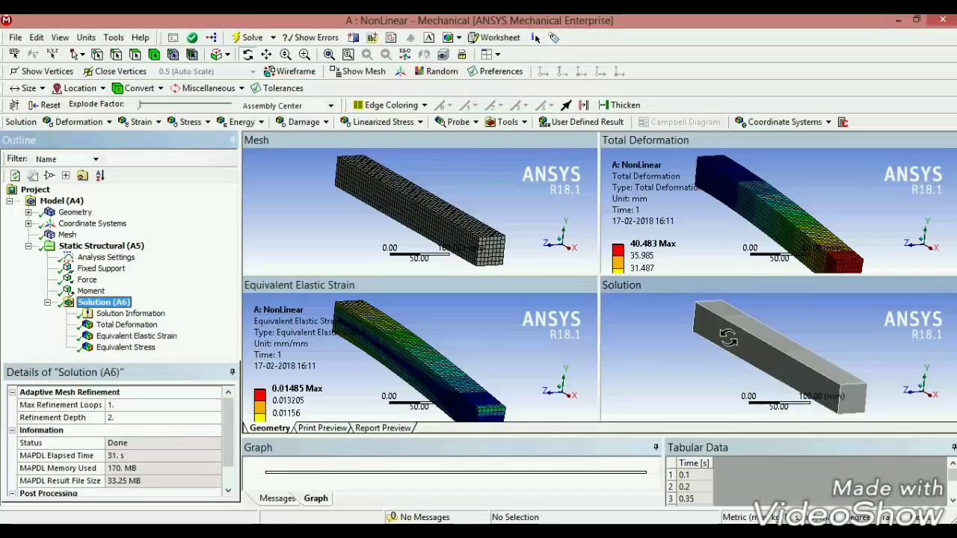
click(138, 349)
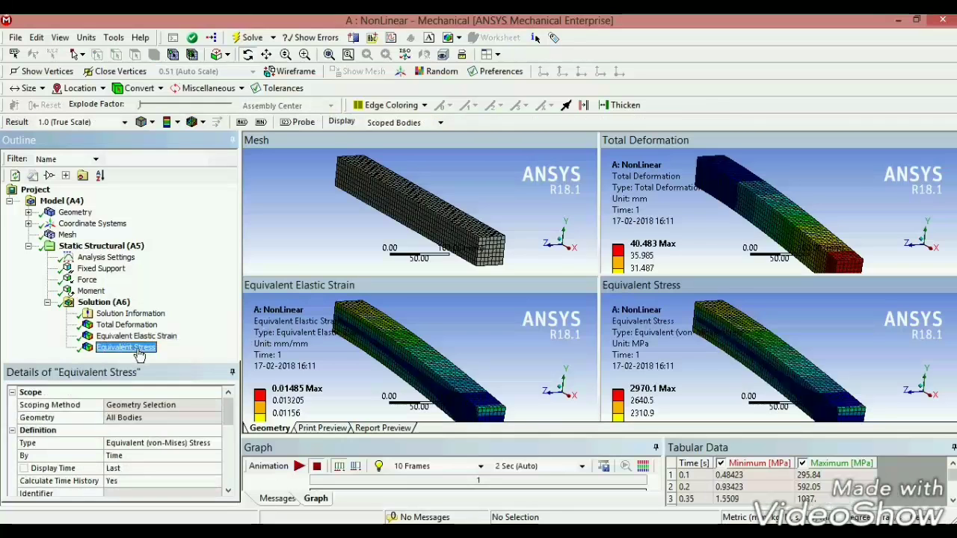
Step: Animate the total deformation, elastic strain and equivalent stress results in turn
click(720, 208)
click(299, 465)
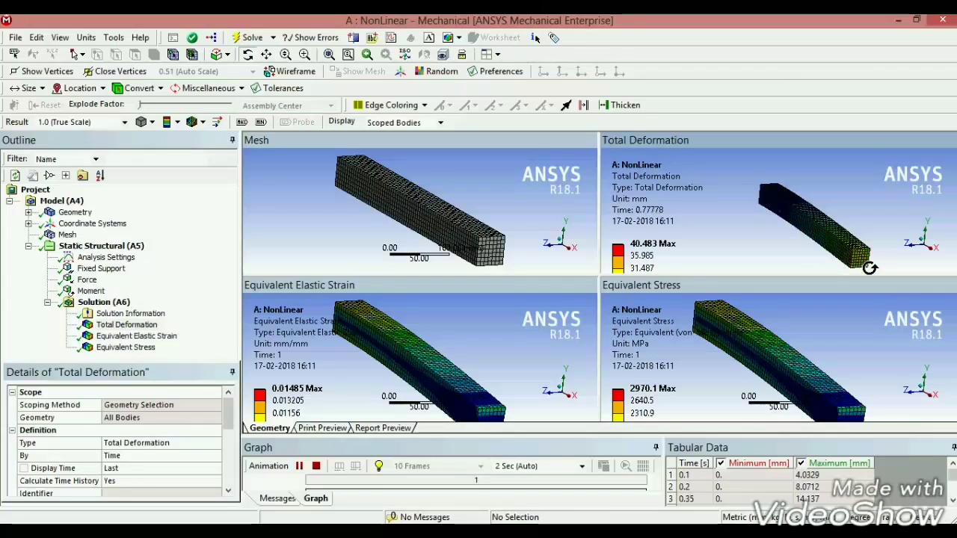
click(403, 372)
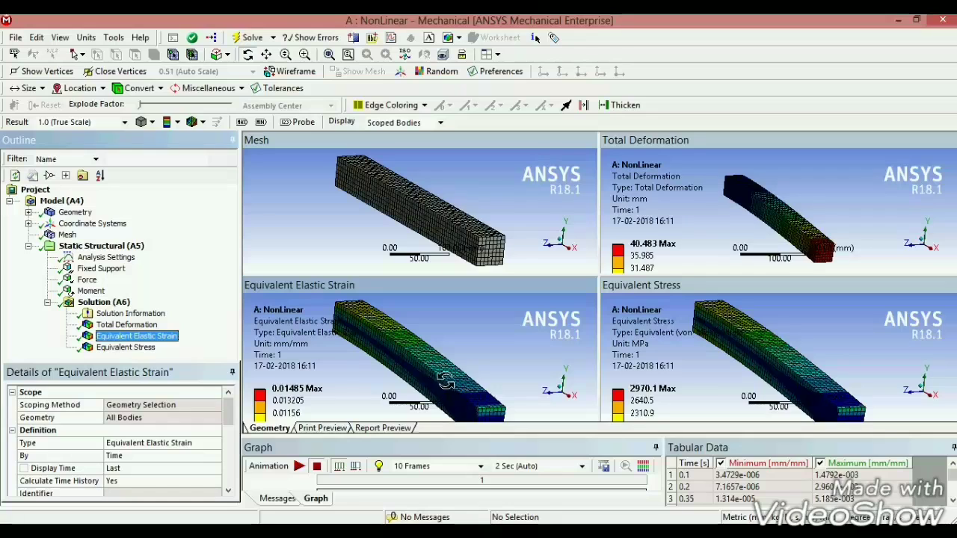
click(299, 466)
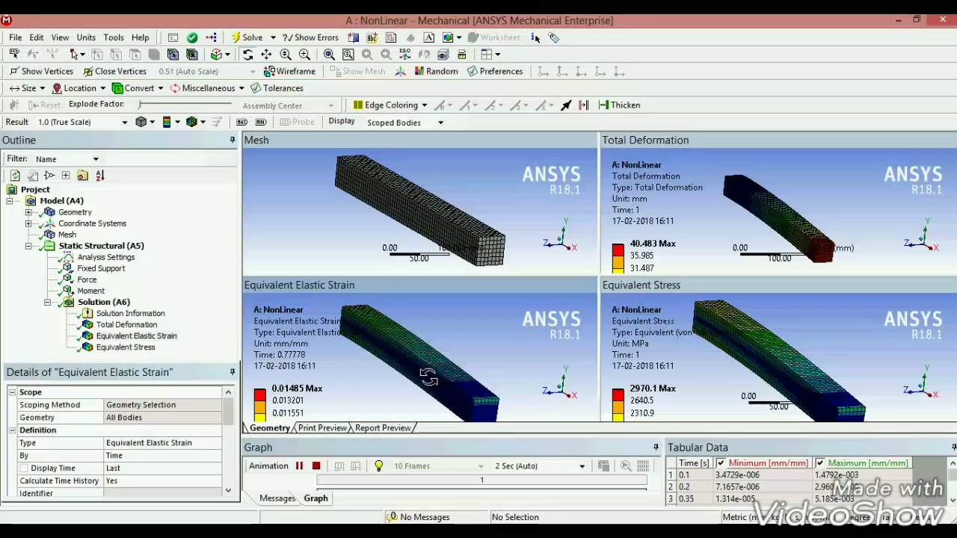
click(747, 340)
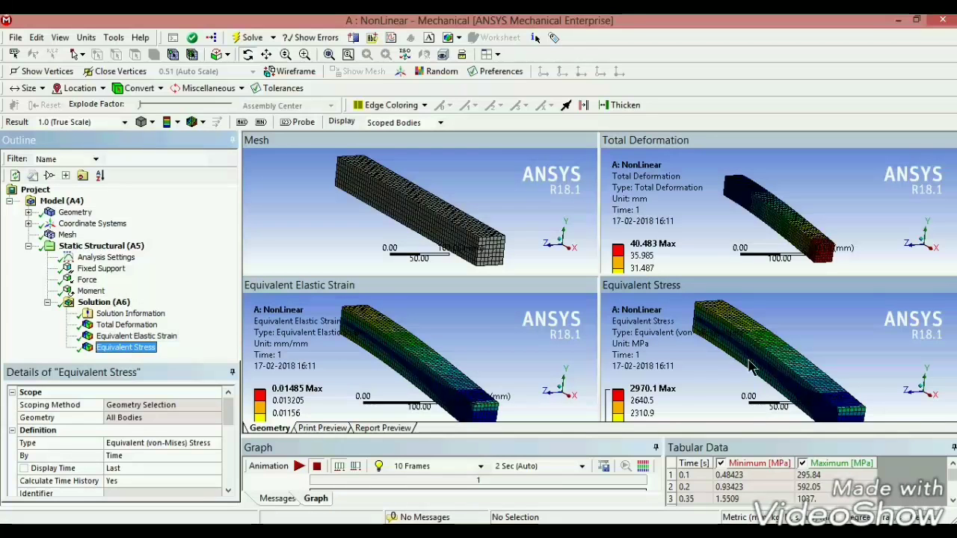
scroll(750, 371, up, 2)
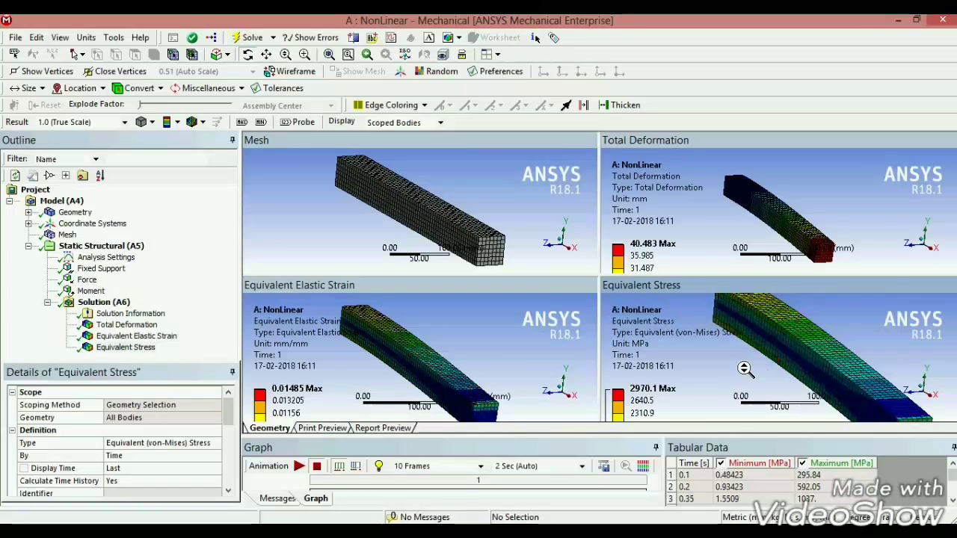
scroll(750, 371, down, 3)
click(300, 468)
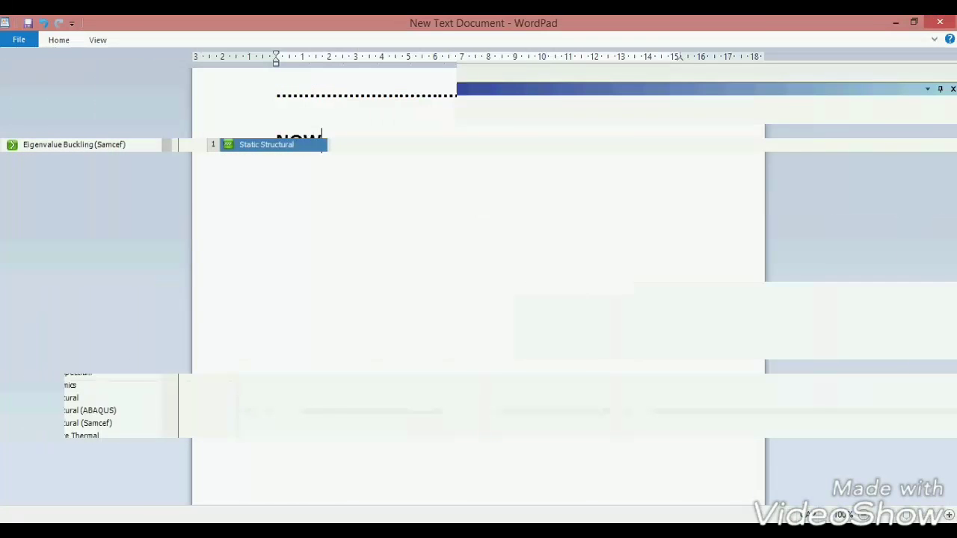
Step: Add the word WHAT after 'NOW,' in the WordPad note
text(WHAT)
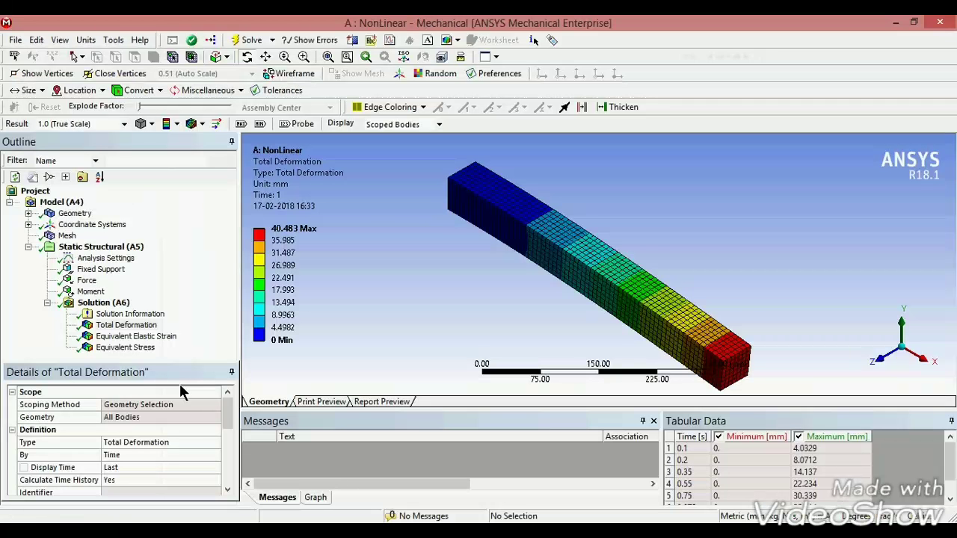
Step: Change the Moment's X component to -5e+008 N·mm and re-solve the model
click(90, 290)
scroll(226, 447, down, 1)
click(150, 442)
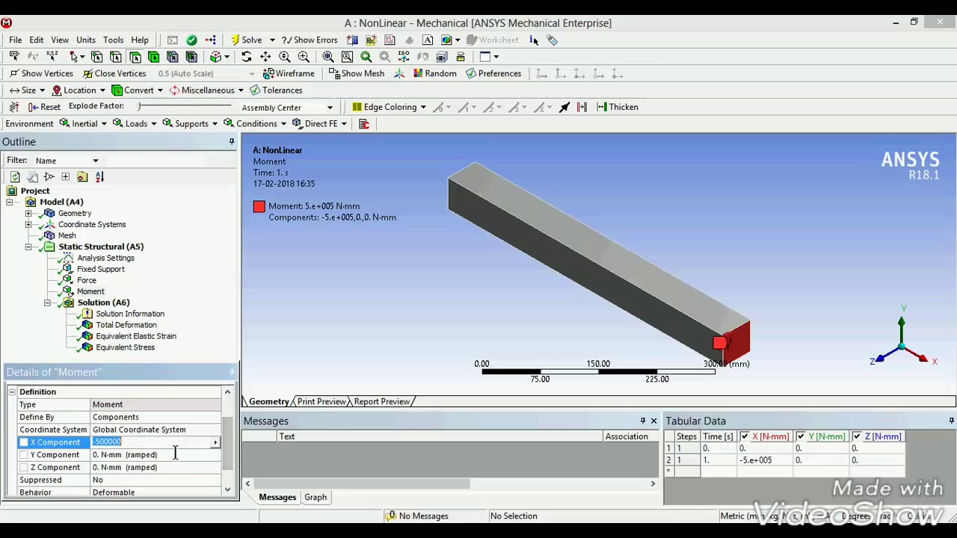
text(0)
key(Return)
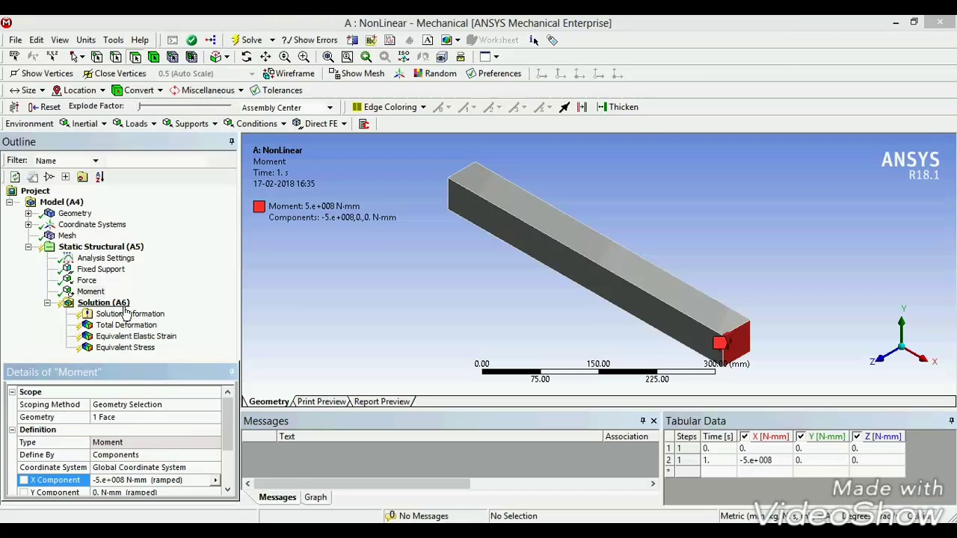
click(103, 303)
click(249, 43)
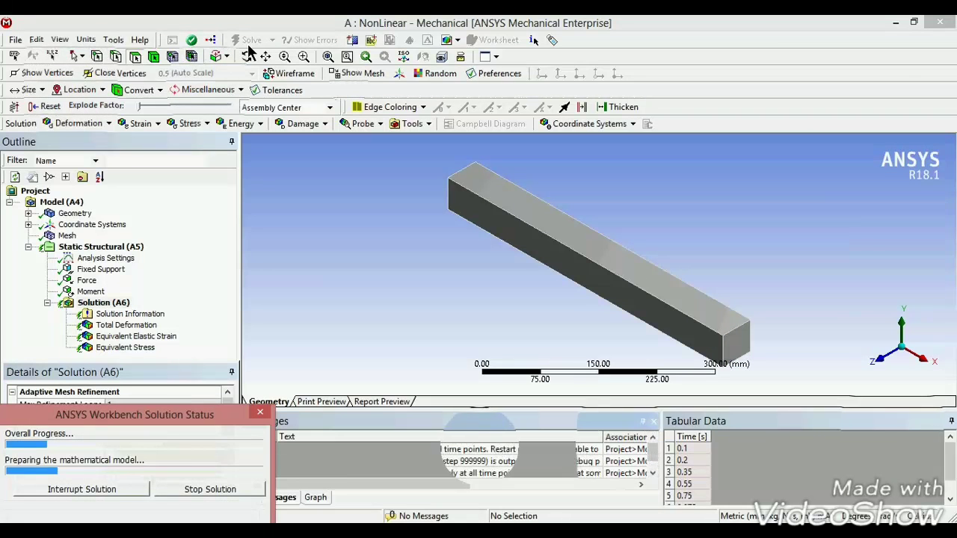
Step: Inspect the larger-moment deformation (100.76 mm), stress and strain results while orbiting the twisted bar
click(139, 328)
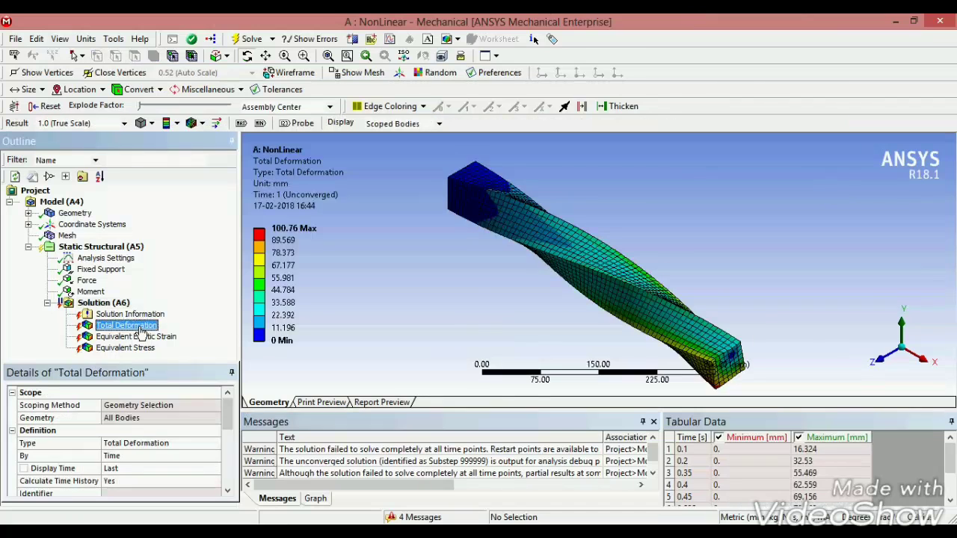
mouse_move(600, 306)
mouse_down()
mouse_move(619, 243)
mouse_move(606, 190)
mouse_up()
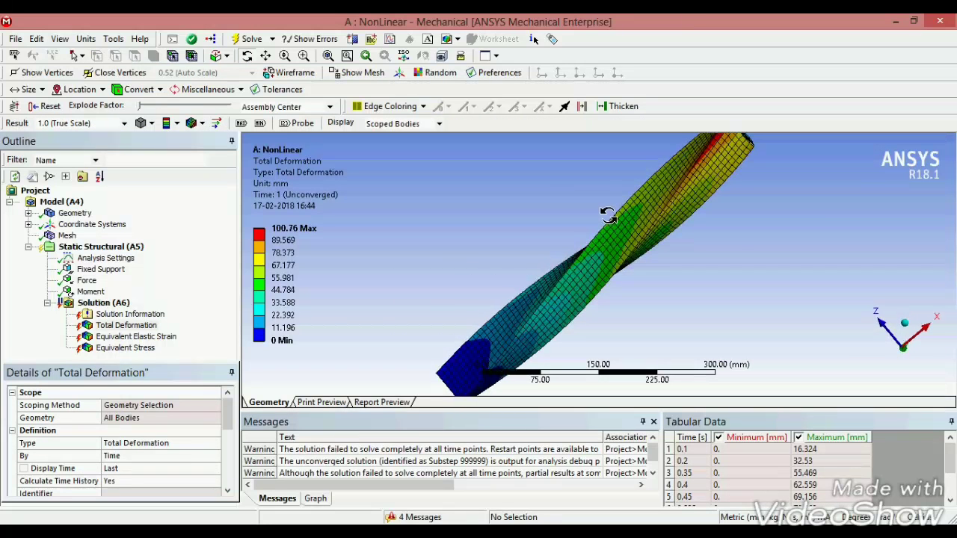
drag(680, 270, 583, 291)
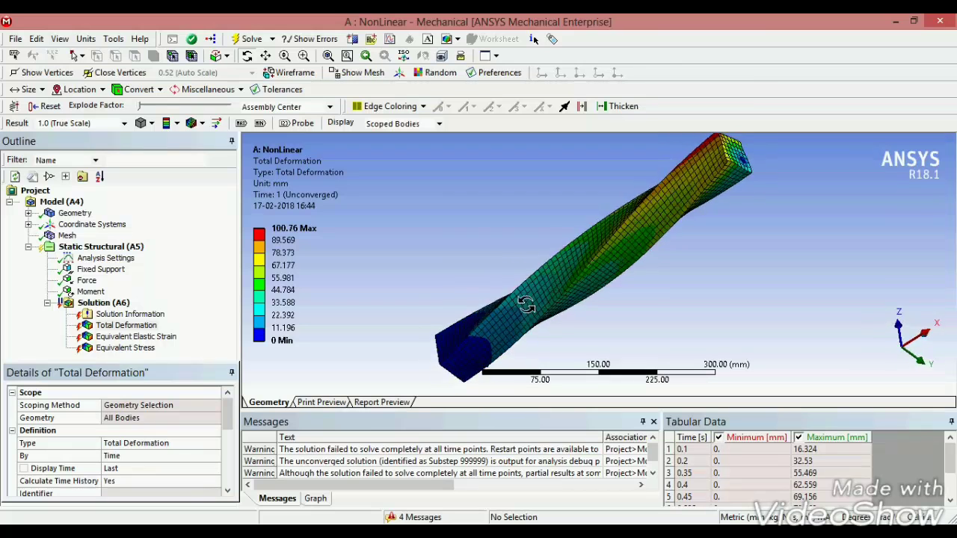
click(115, 338)
click(123, 348)
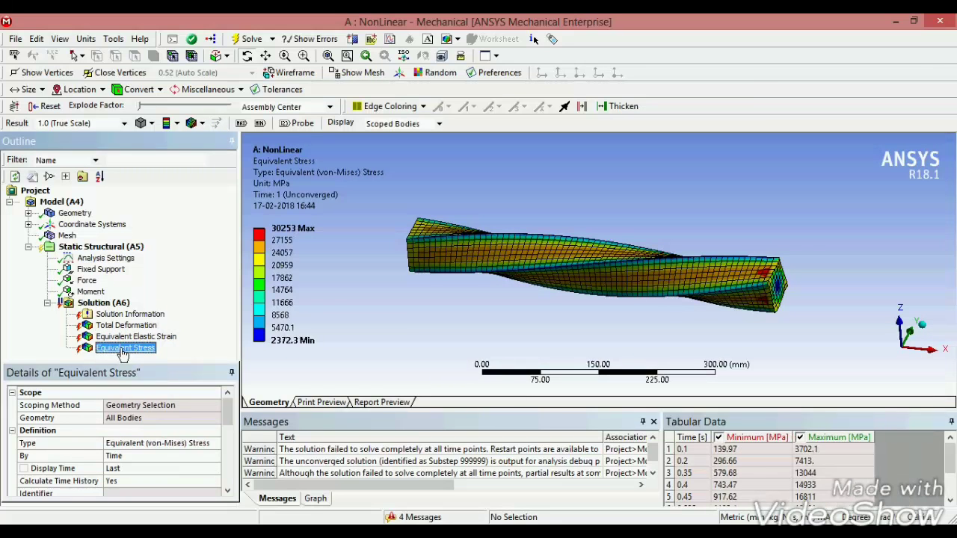
click(135, 336)
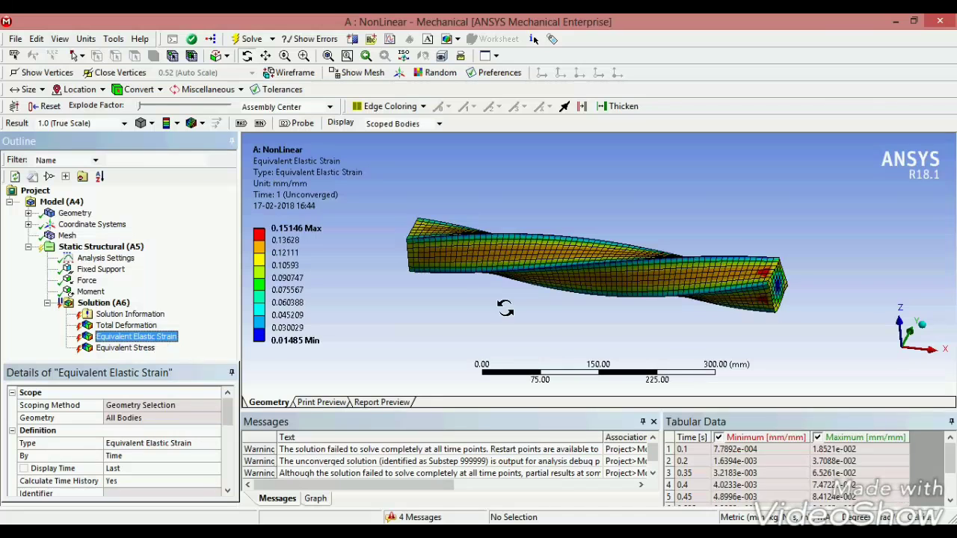
drag(505, 303, 537, 337)
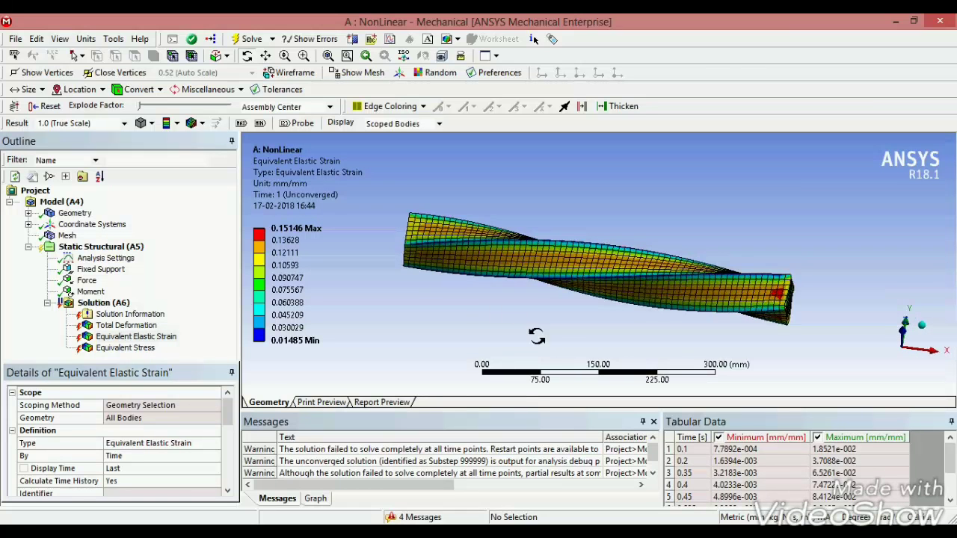